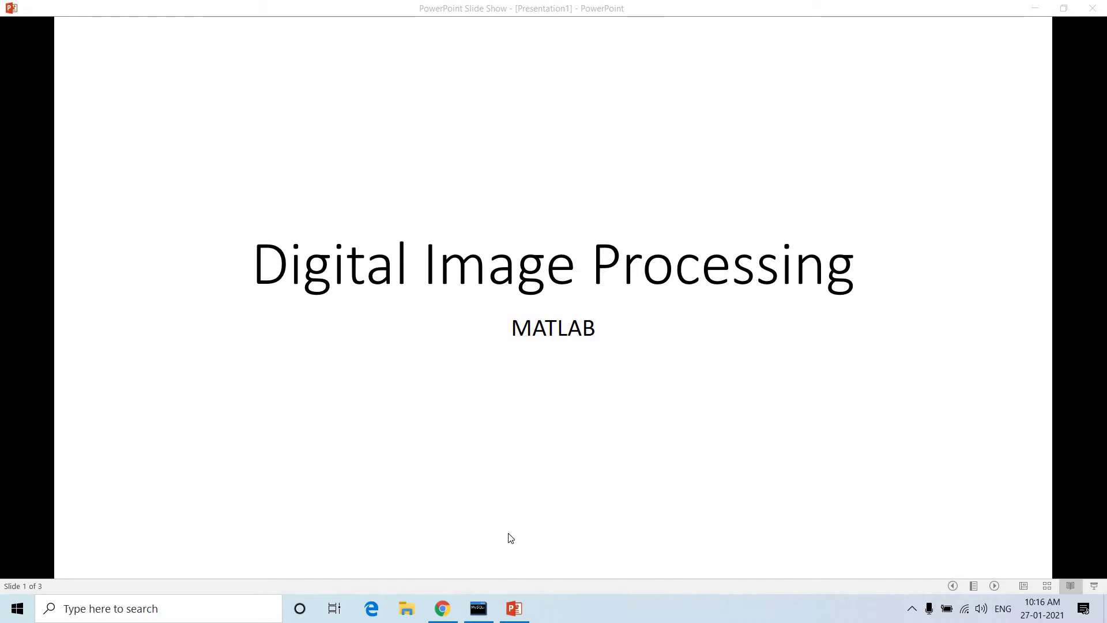
Step: Highlight fspecial, its motion len/theta syntax line, and the theta explanation on the help page
key(alt+Tab)
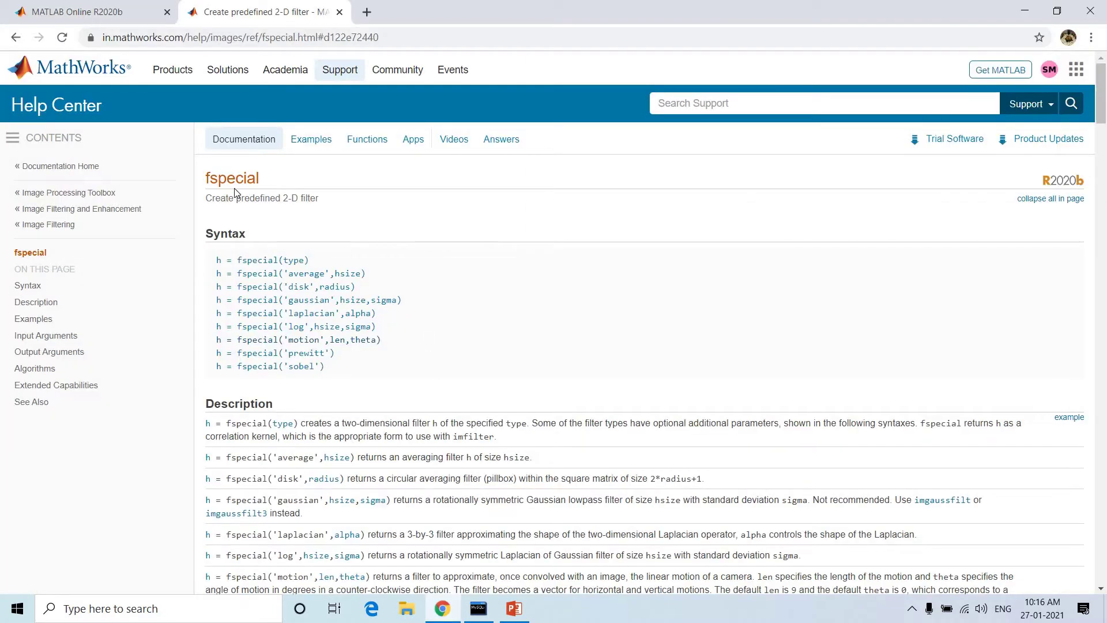
double_click(230, 184)
click(493, 372)
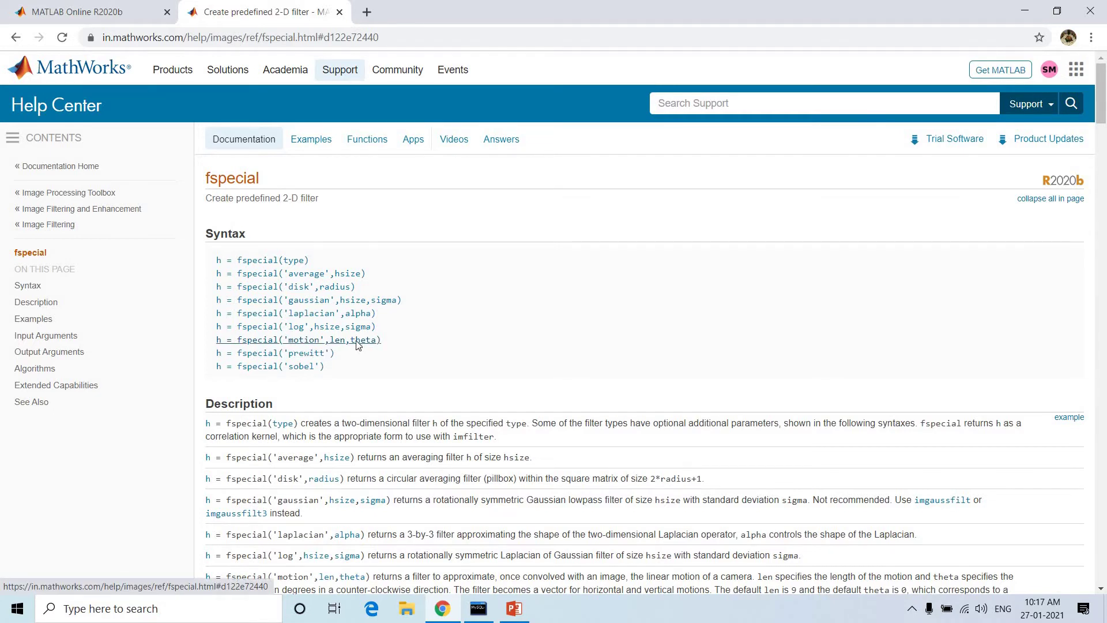
scroll(480, 333, down, 1)
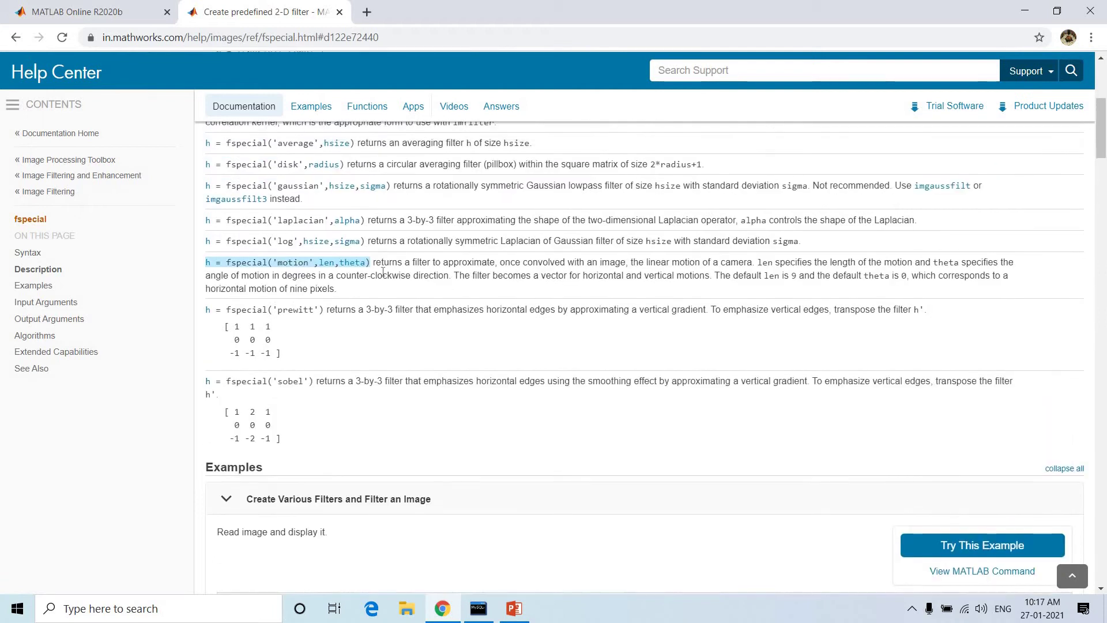
drag(396, 263, 754, 263)
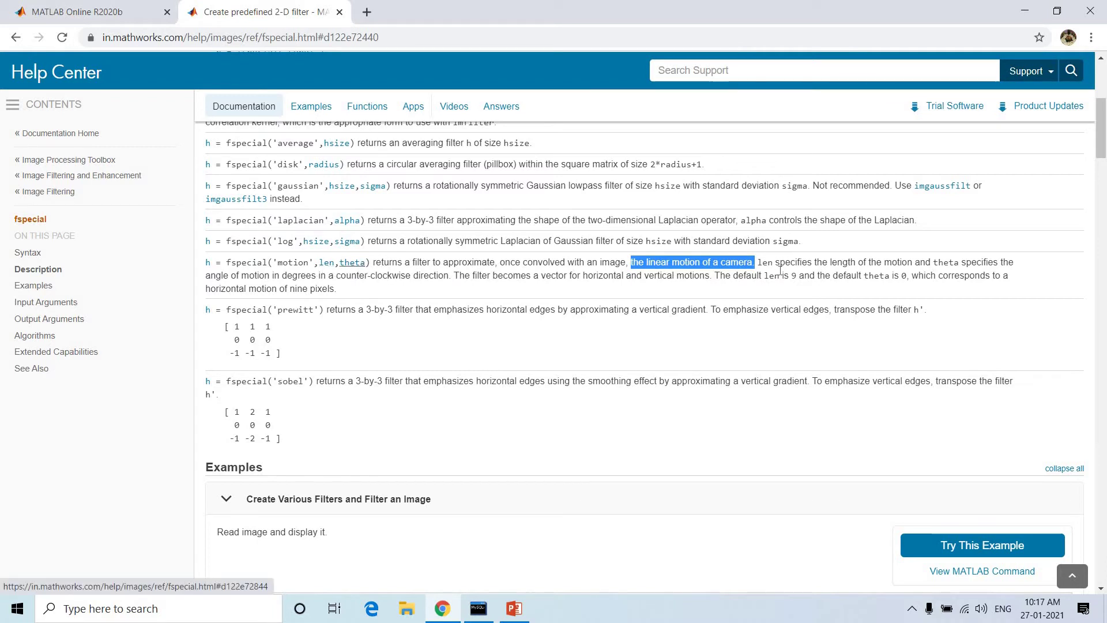
drag(779, 263, 1002, 263)
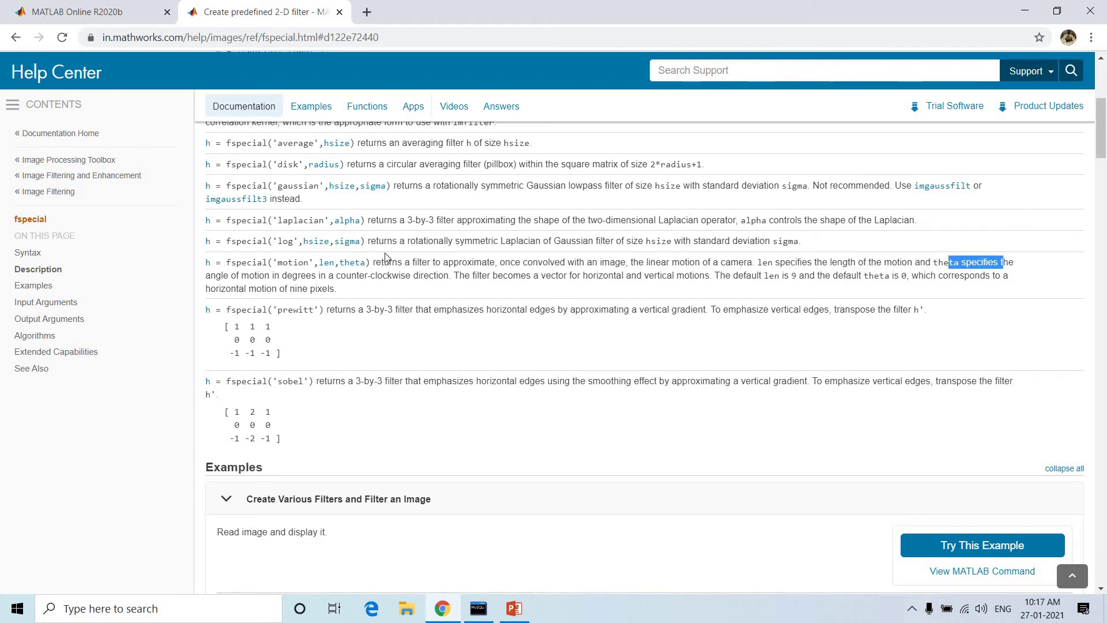
key(shift+Right)
key(shift+Right)
scroll(459, 373, down, 4)
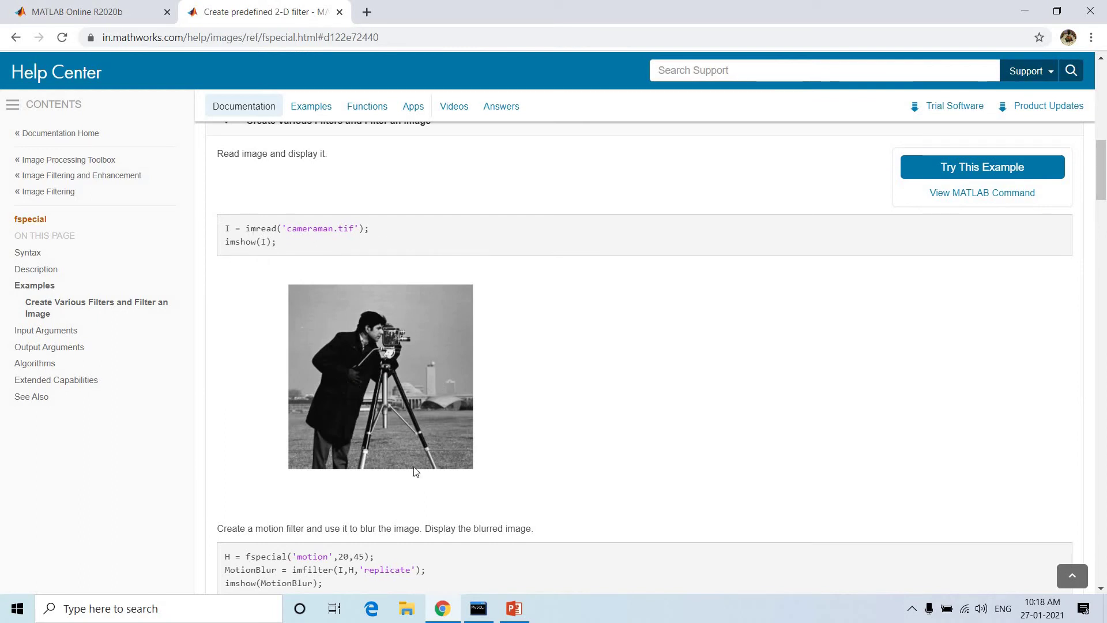
scroll(361, 409, down, 2)
scroll(360, 409, down, 1)
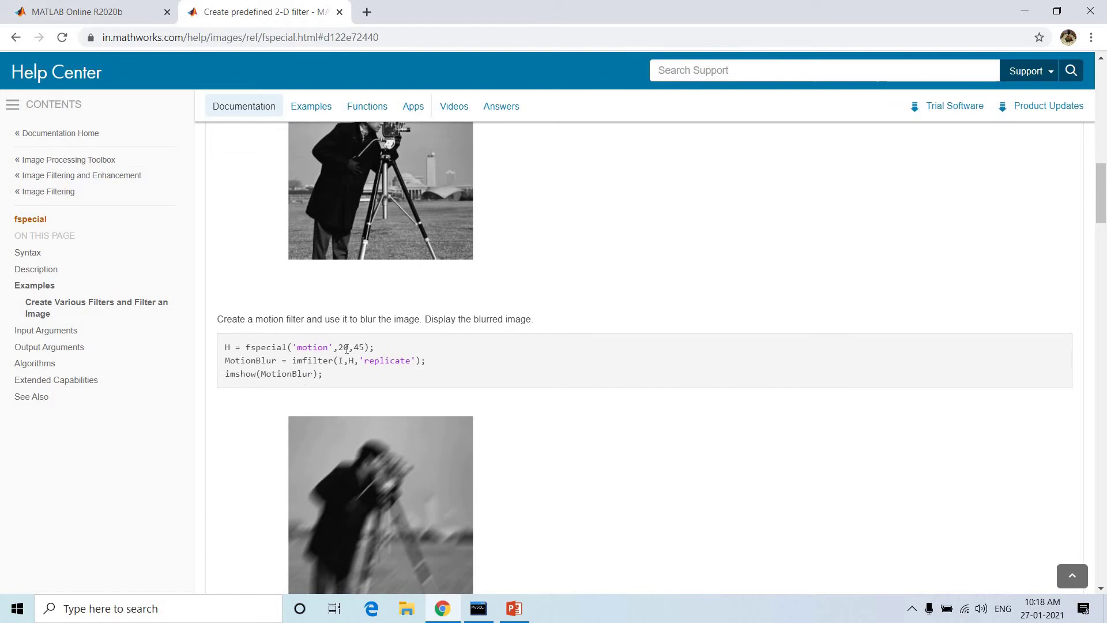
drag(338, 347, 365, 347)
Step: Highlight the 20,45 motion values and imfilter in the motion-blur example
click(356, 346)
double_click(355, 347)
click(309, 362)
double_click(309, 361)
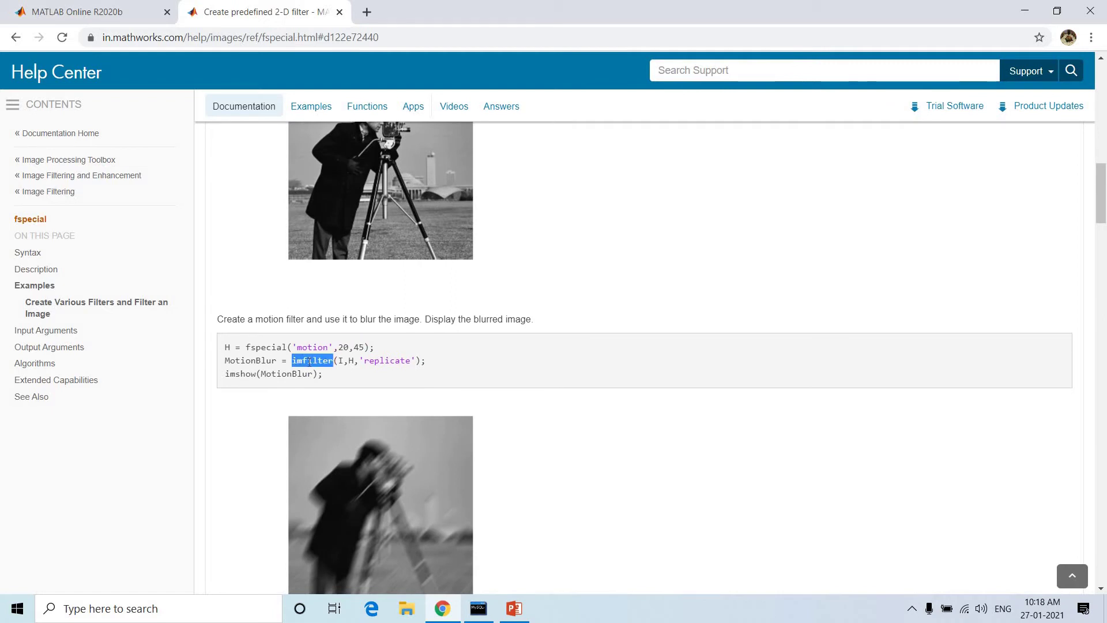
click(374, 371)
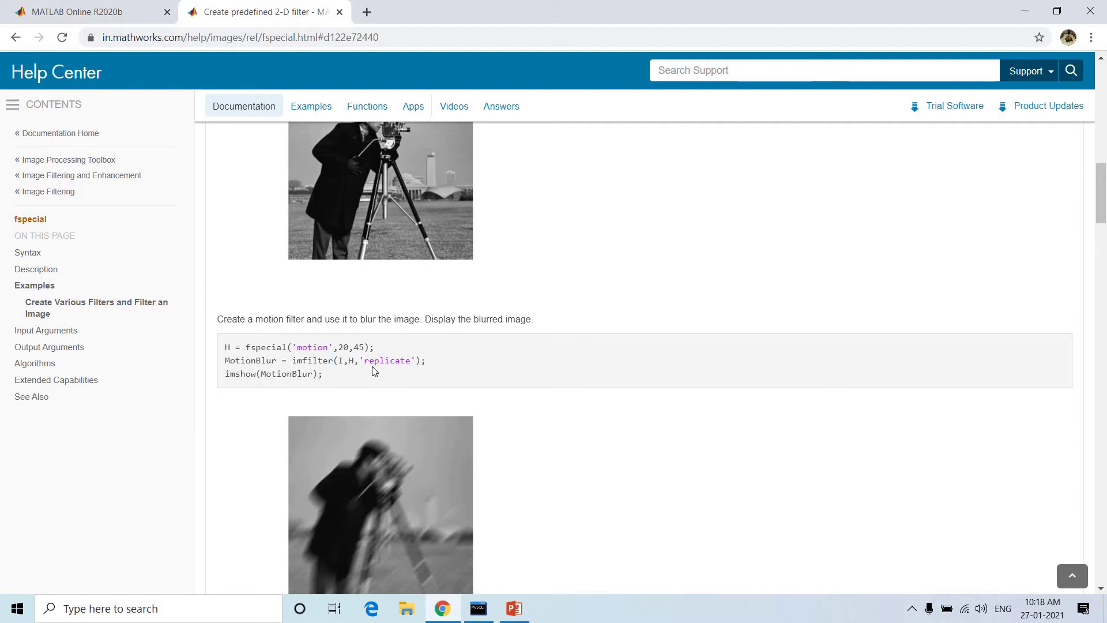
scroll(428, 485, down, 1)
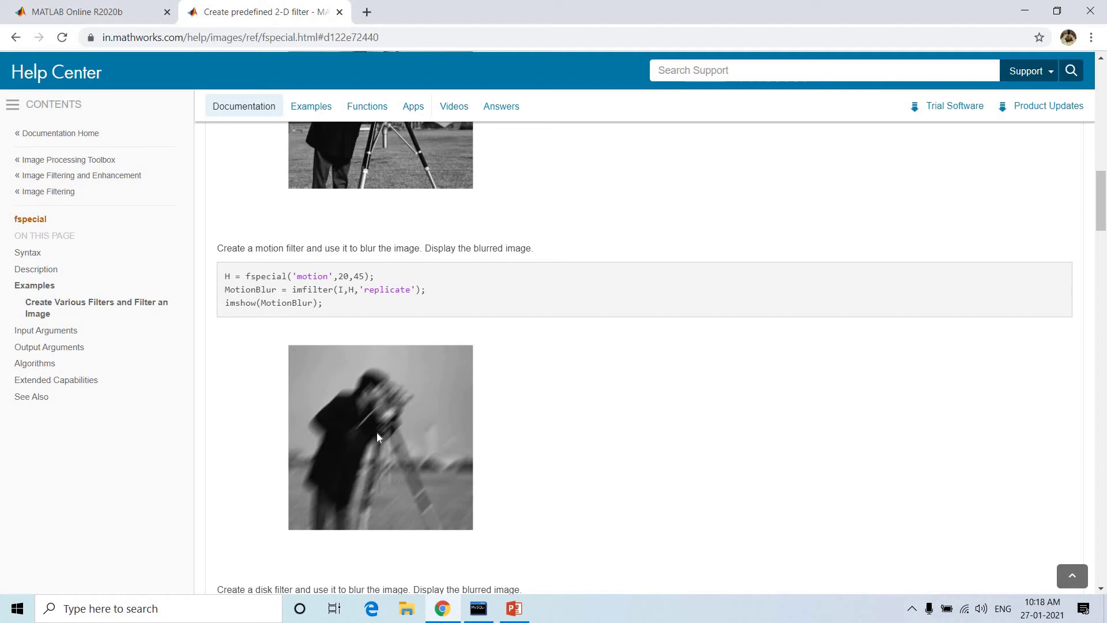
double_click(307, 287)
click(490, 354)
Step: Return to the slide show and advance two slides to the Problem Statement
key(alt+Tab)
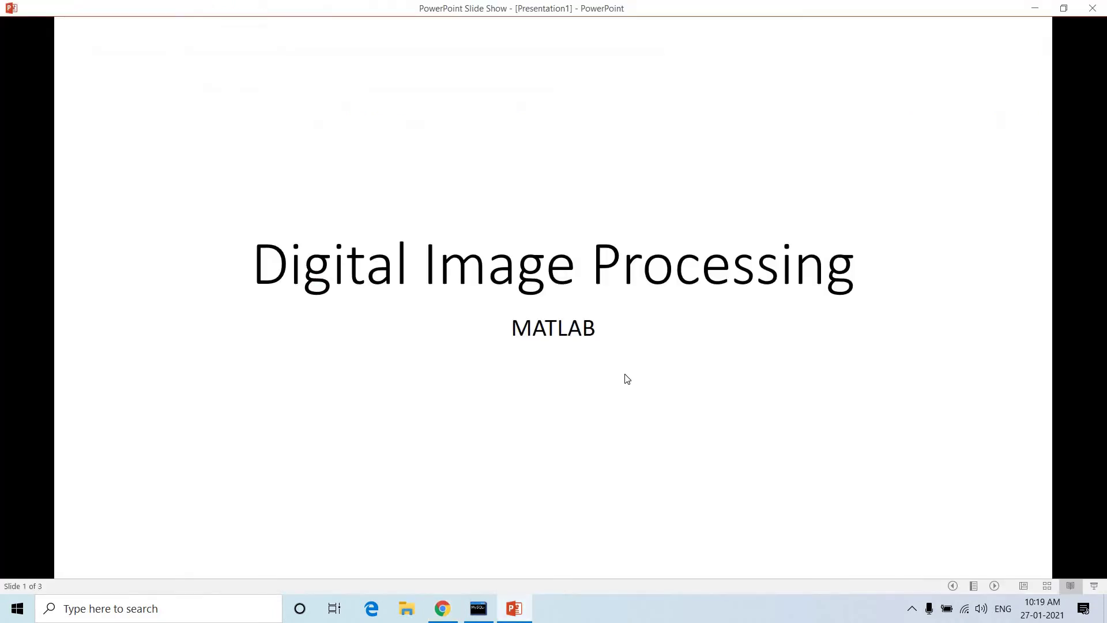
click(626, 379)
click(627, 379)
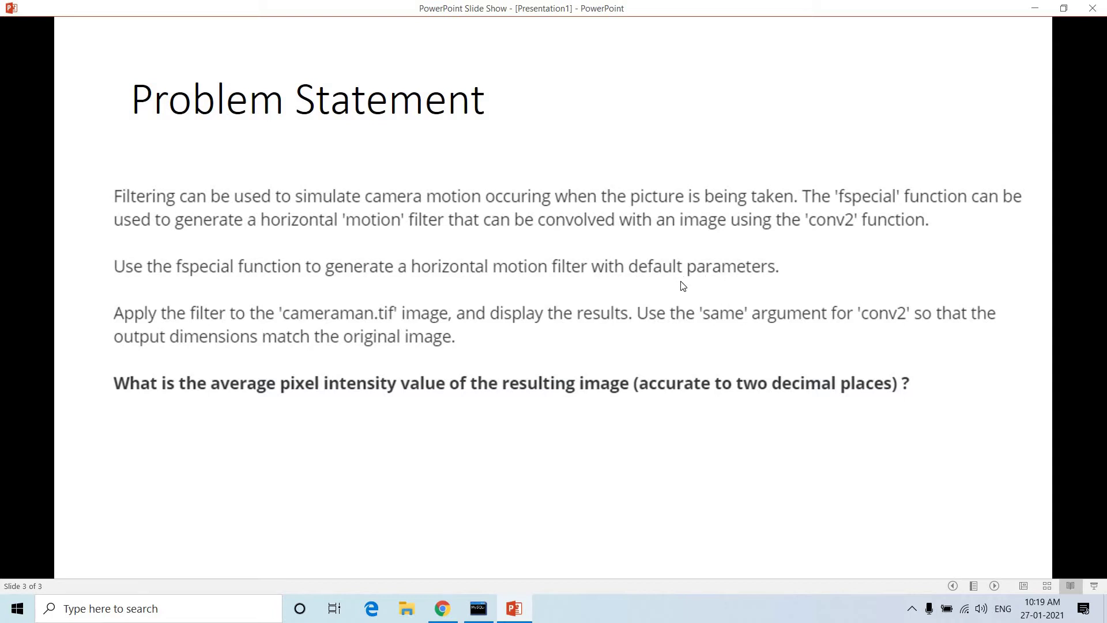
Step: Highlight the motion filter's default len 9, theta 0, and nine-pixel horizontal motion text
click(442, 608)
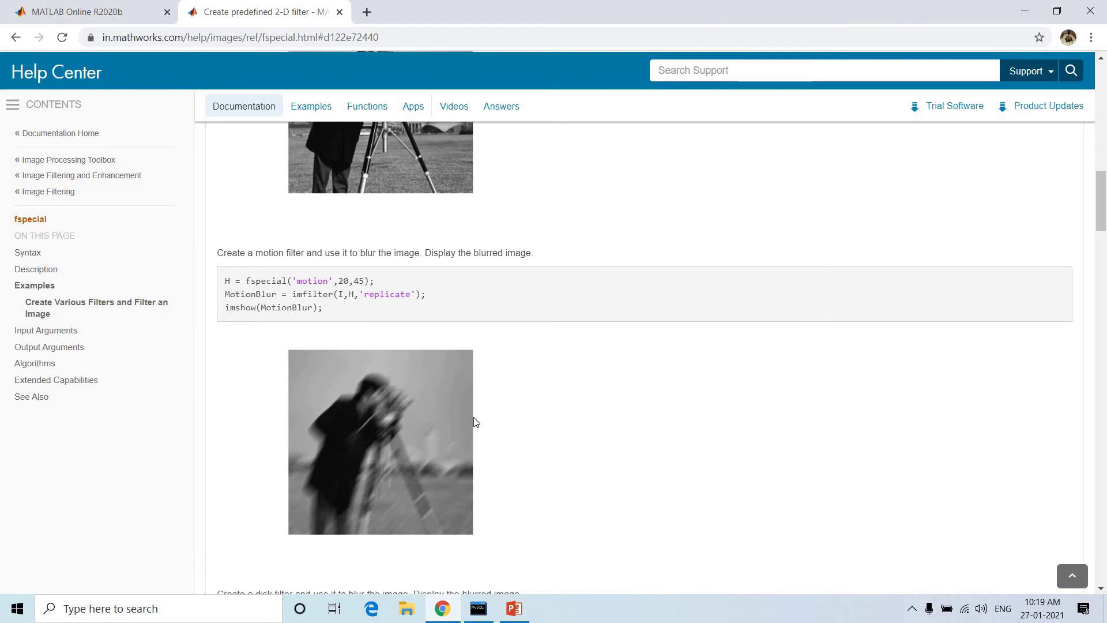
scroll(475, 422, up, 5)
scroll(520, 366, up, 2)
scroll(802, 315, up, 2)
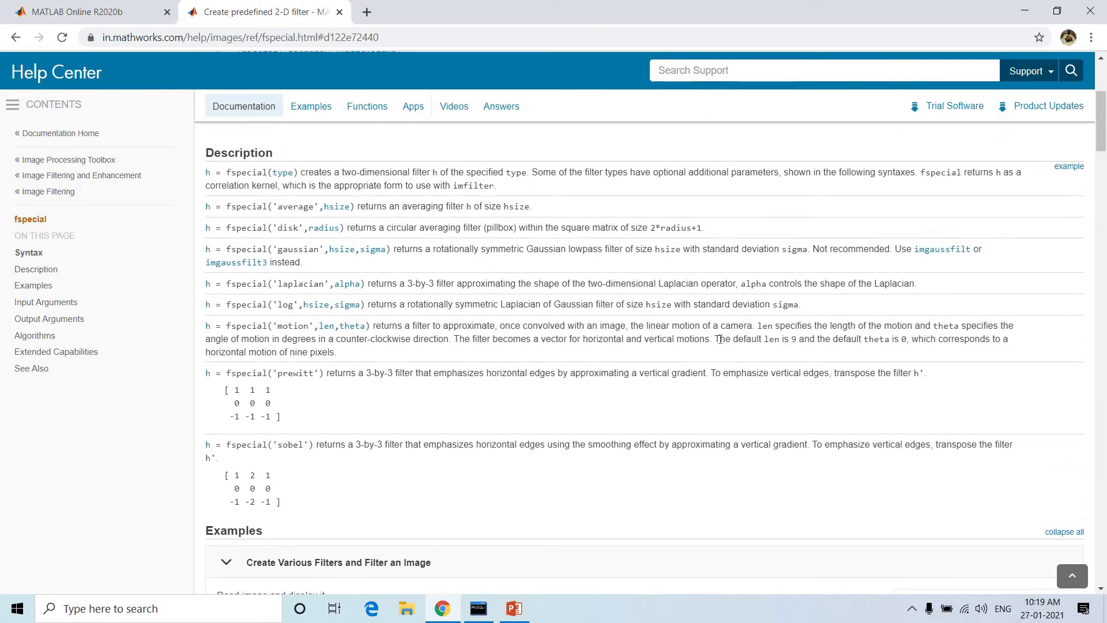
drag(715, 338, 810, 338)
click(852, 340)
drag(926, 338, 852, 339)
click(1038, 336)
drag(209, 352, 345, 362)
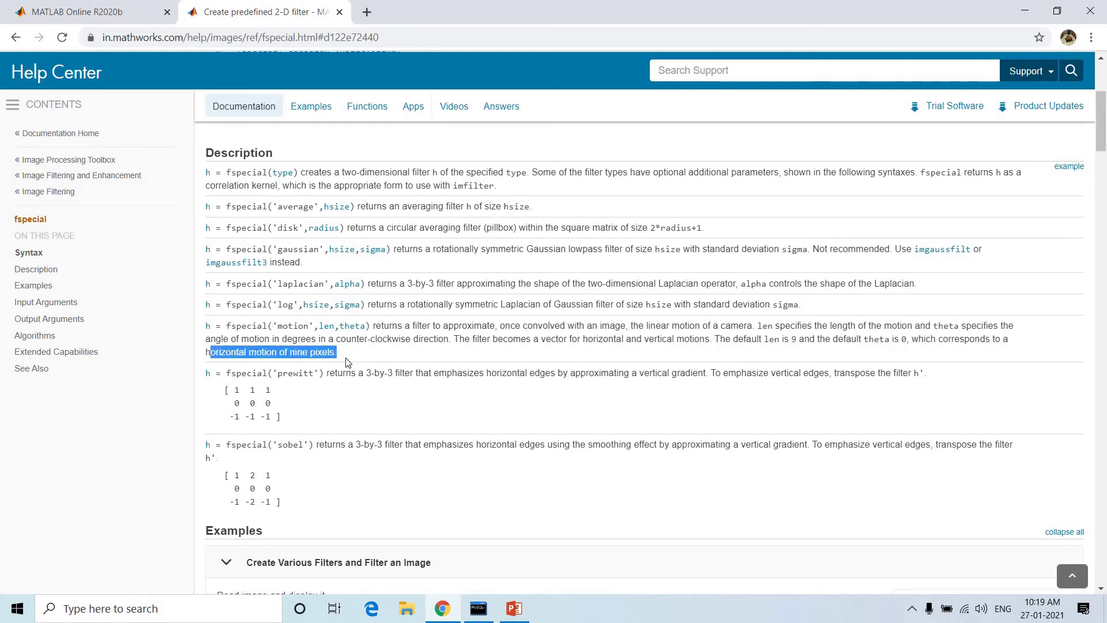
click(357, 365)
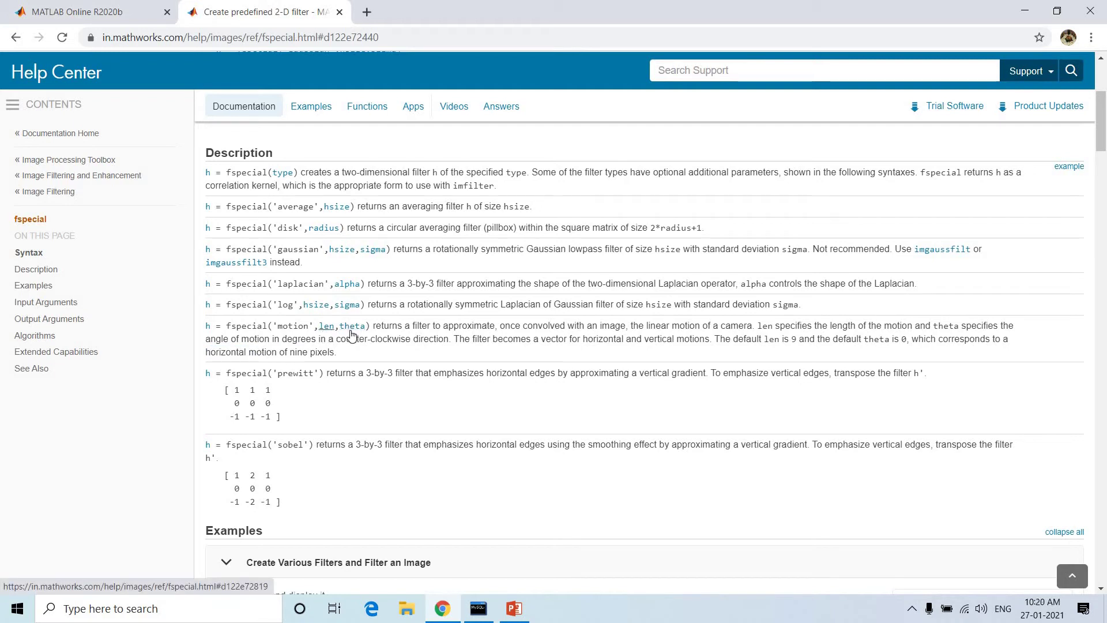
double_click(291, 326)
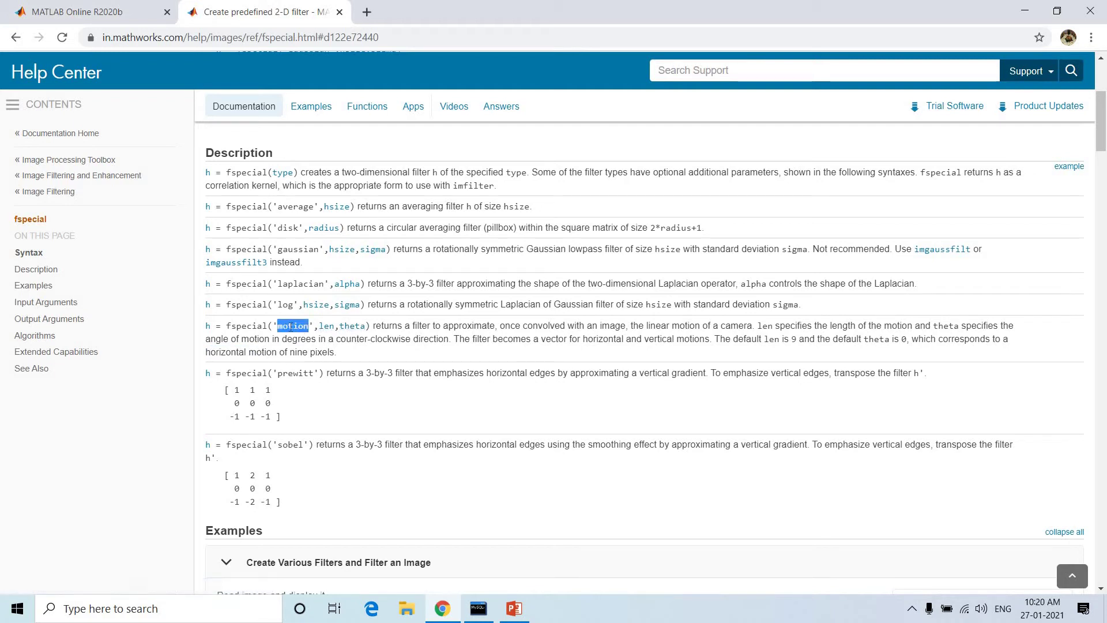
click(291, 325)
Step: Present the Problem Statement slide, then move on to the browser
click(514, 609)
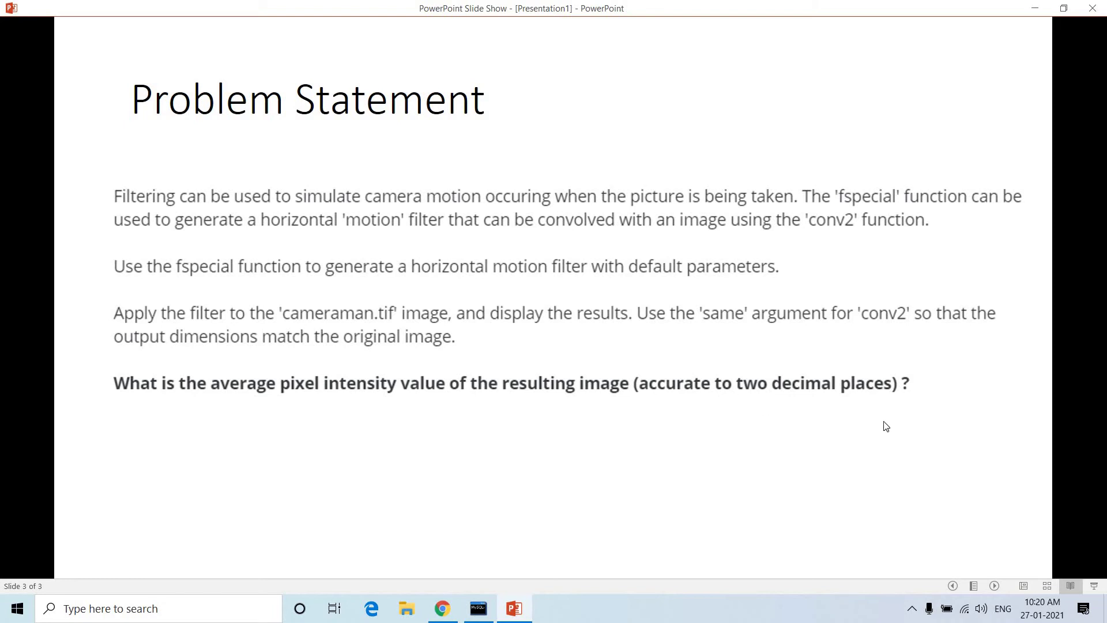
click(444, 610)
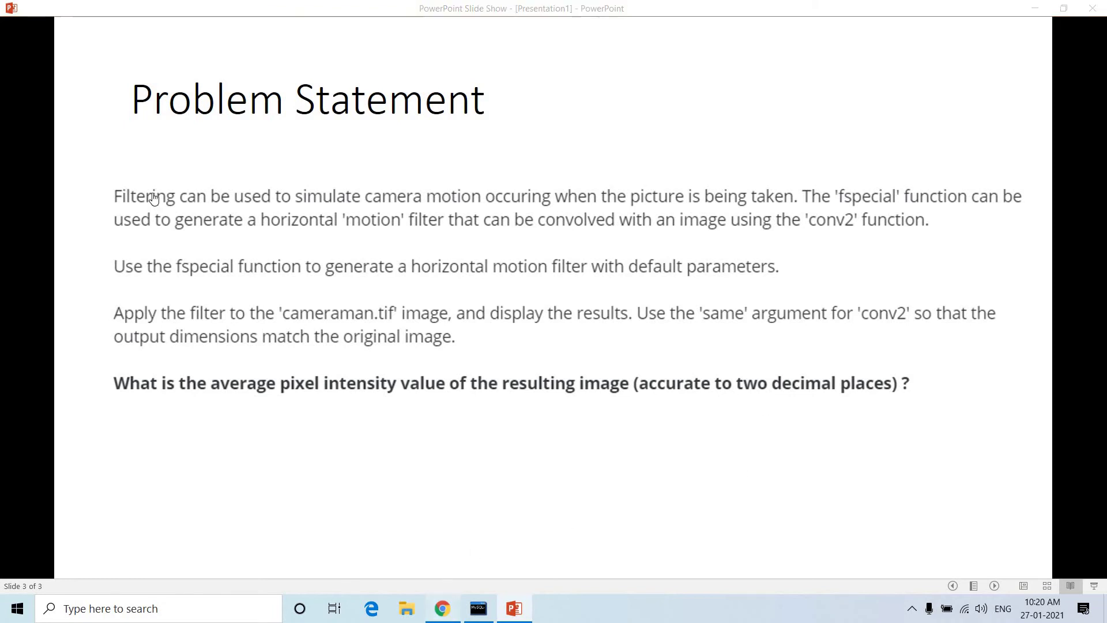
Step: Open the MATLAB Online editor and clear the Command Window with clc
click(86, 12)
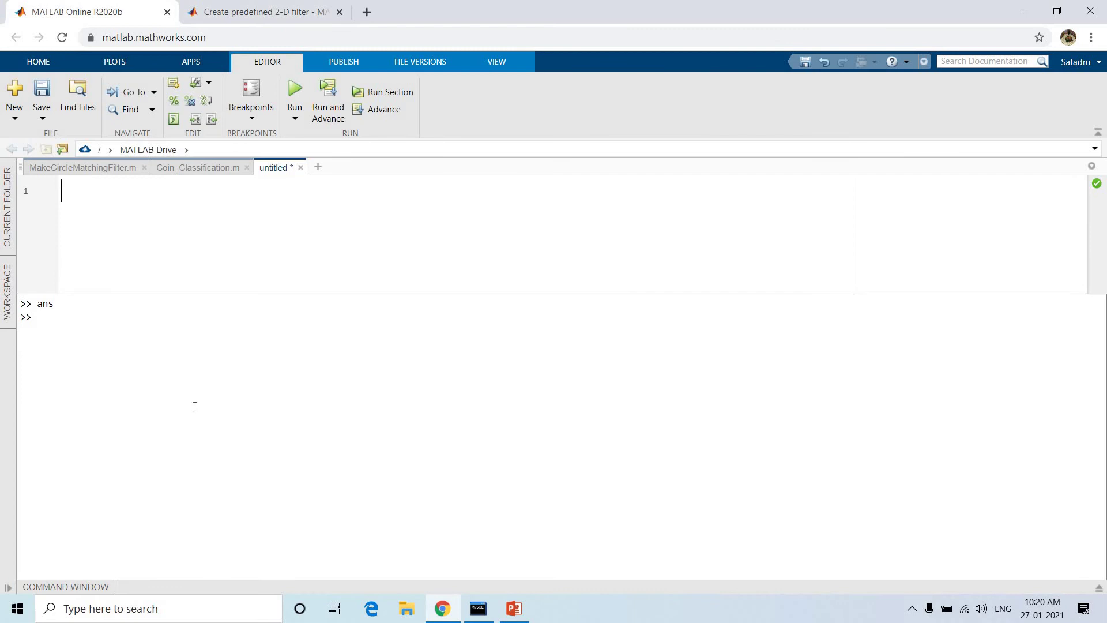
drag(297, 291, 116, 576)
click(86, 589)
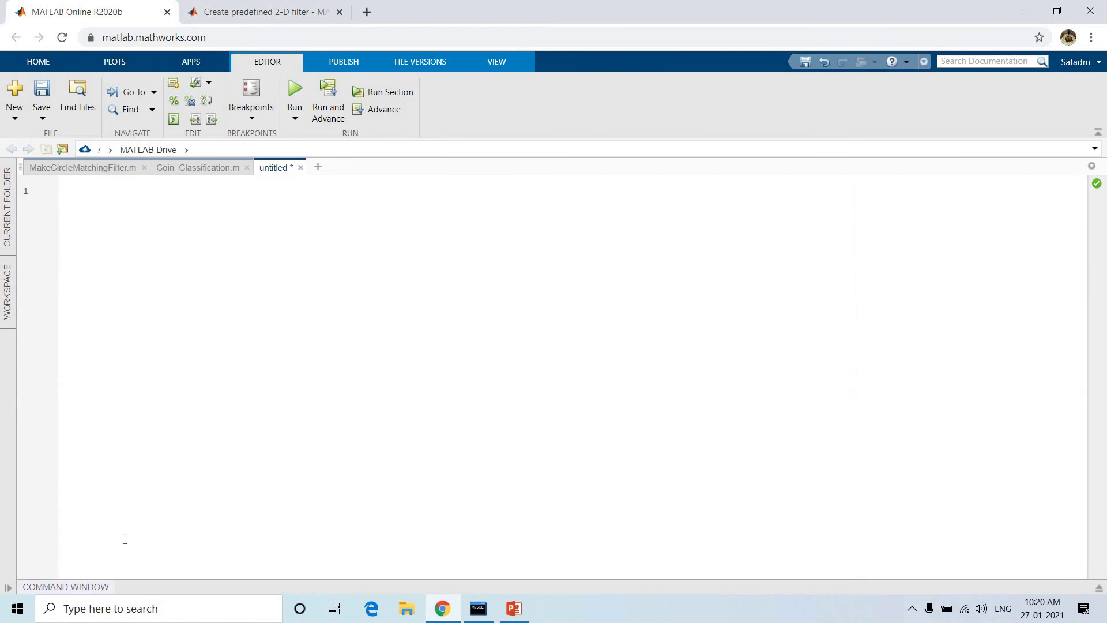
text(cl)
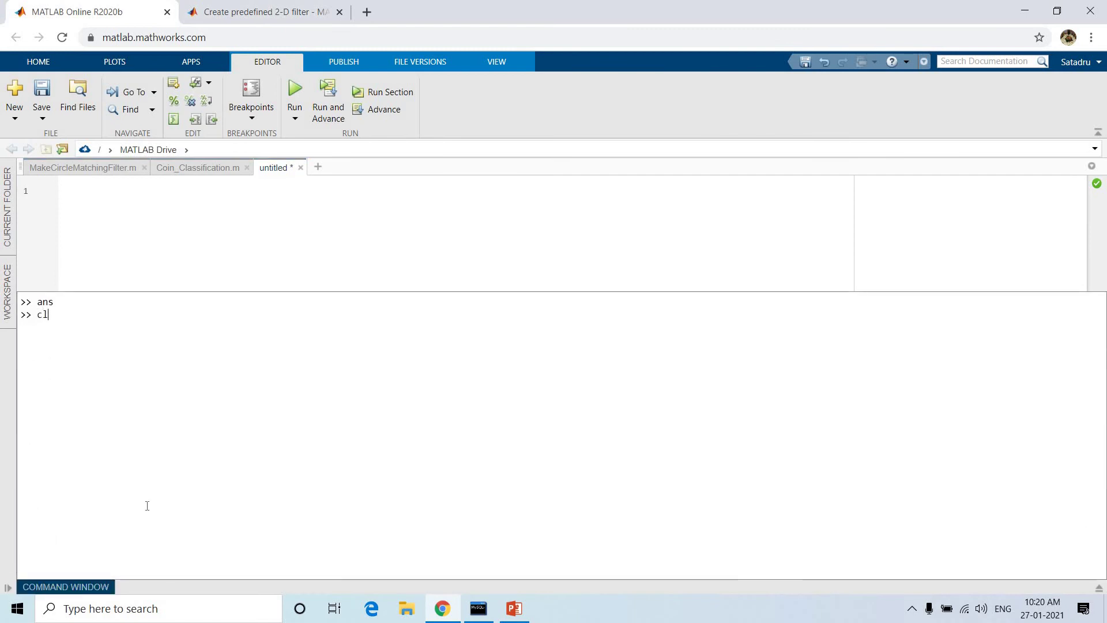
text(c)
key(Return)
click(287, 269)
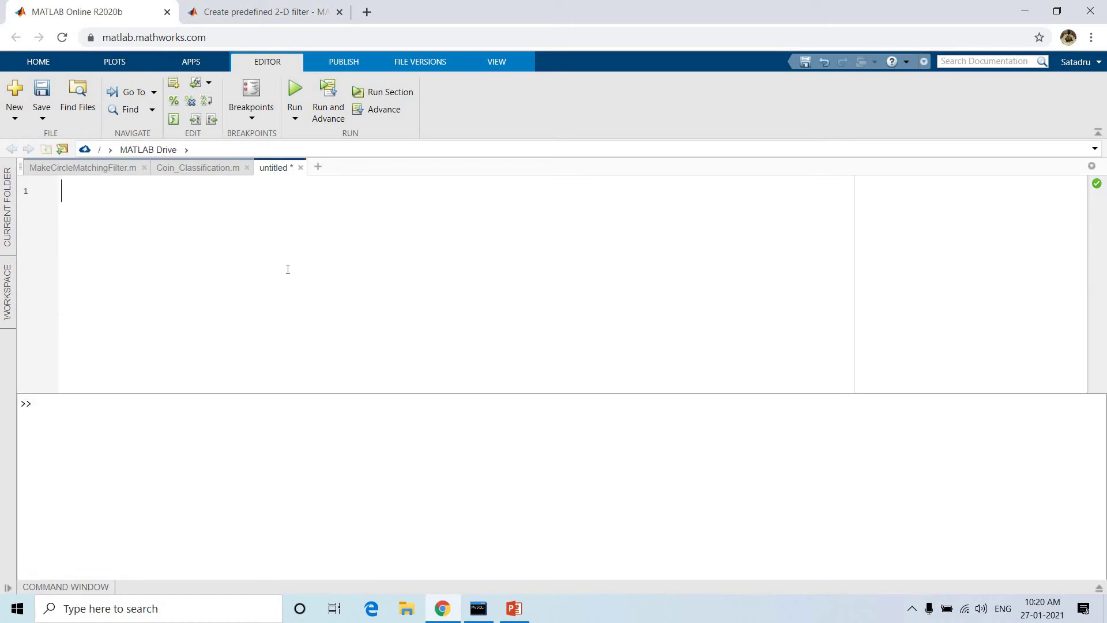
text(clc)
Step: Write clc, clear all, close all, warning off, and lines reading and showing cameraman.tif
key(Return)
text(c)
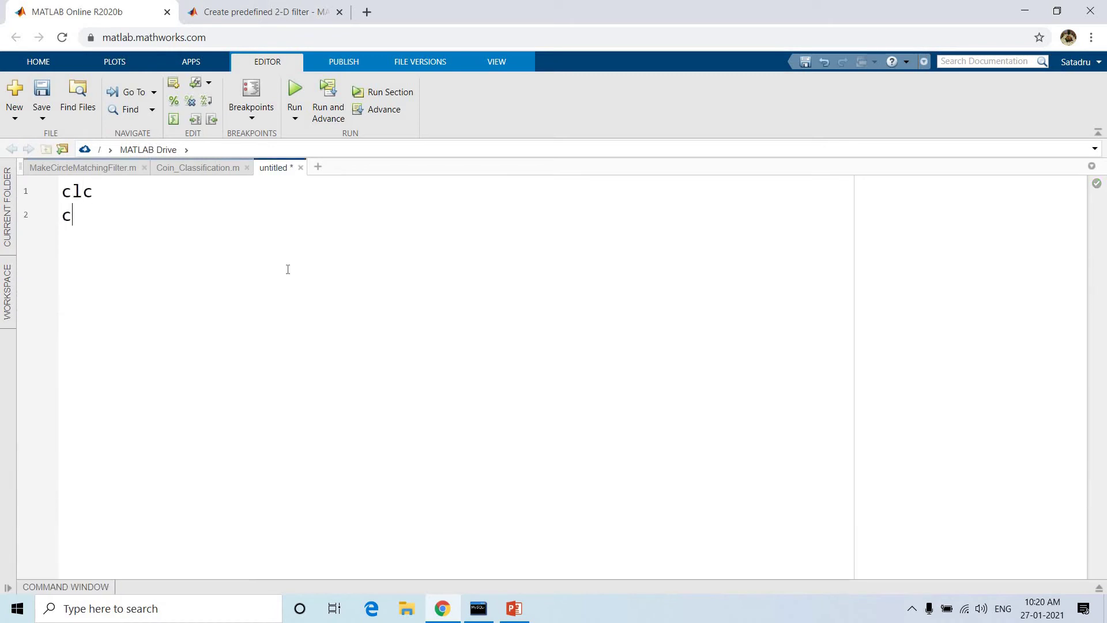
text(lear all)
key(Return)
text(close all)
key(Return)
text(wa)
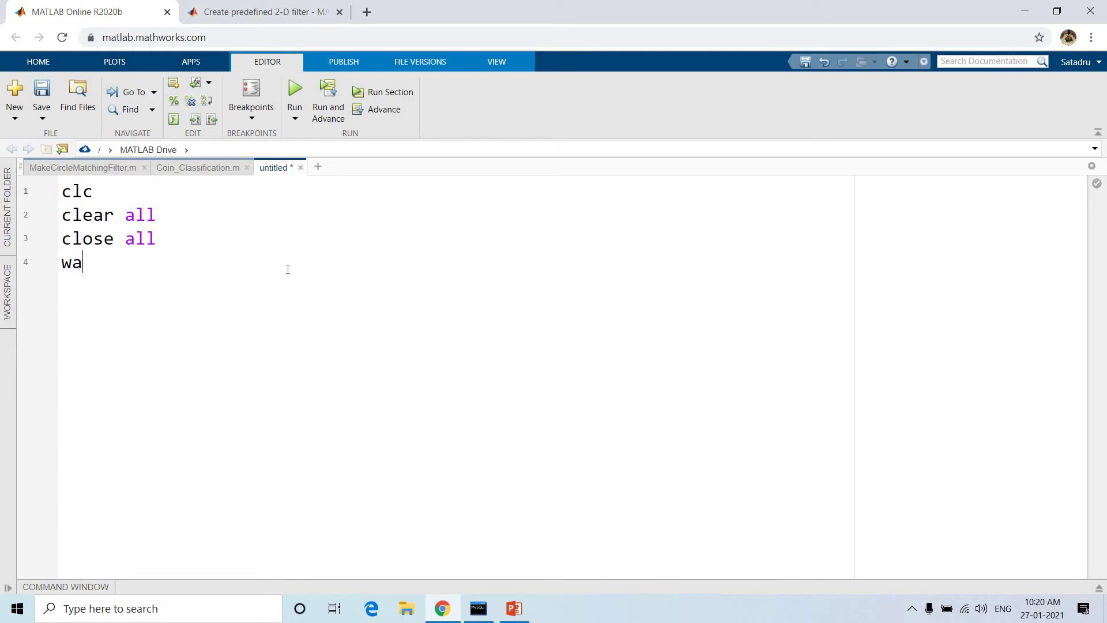
text(rning off)
key(Return)
text(x=)
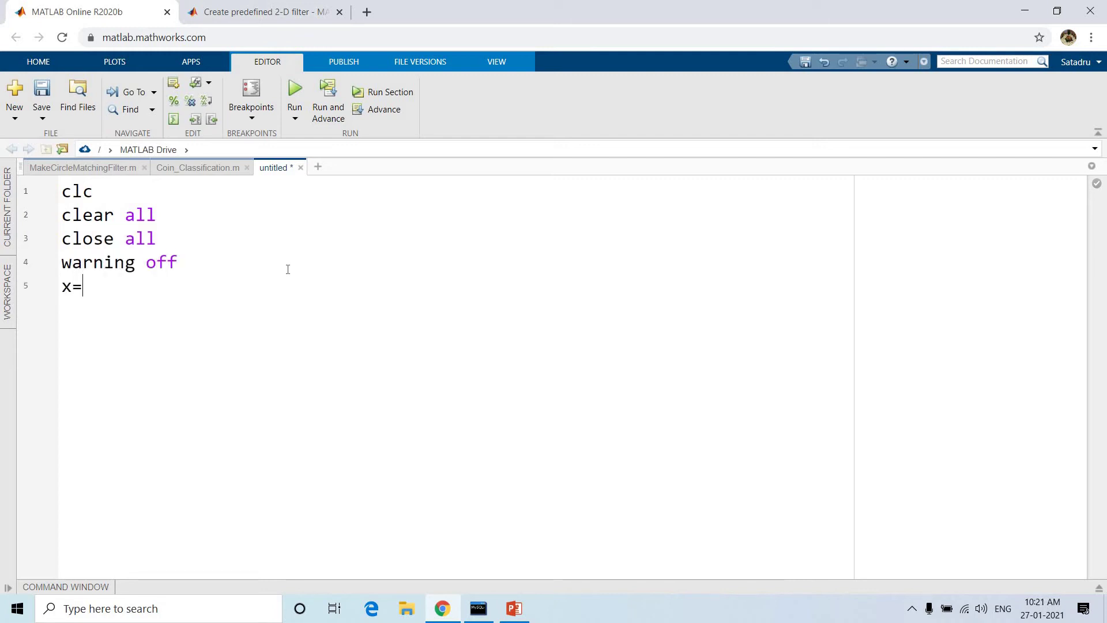
text(imread()
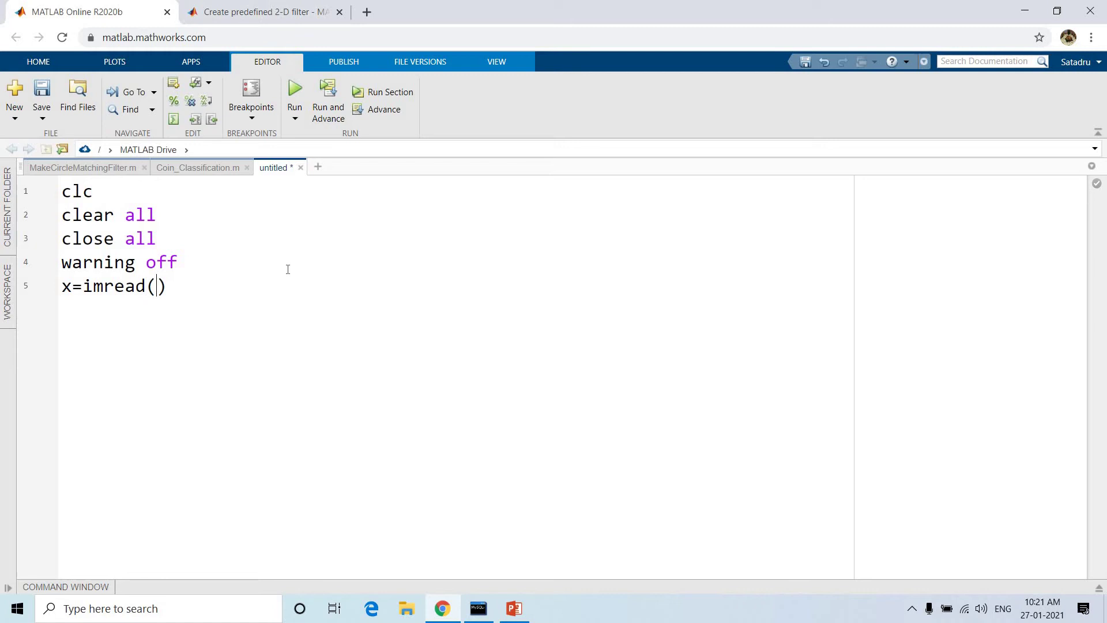
text('cameram)
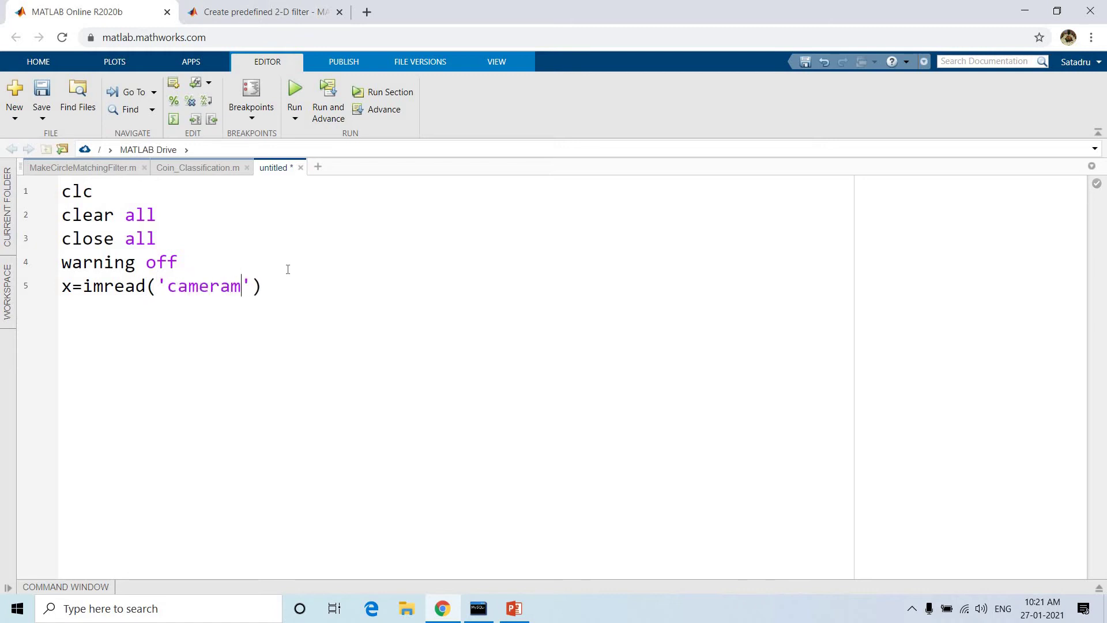
text(an.)
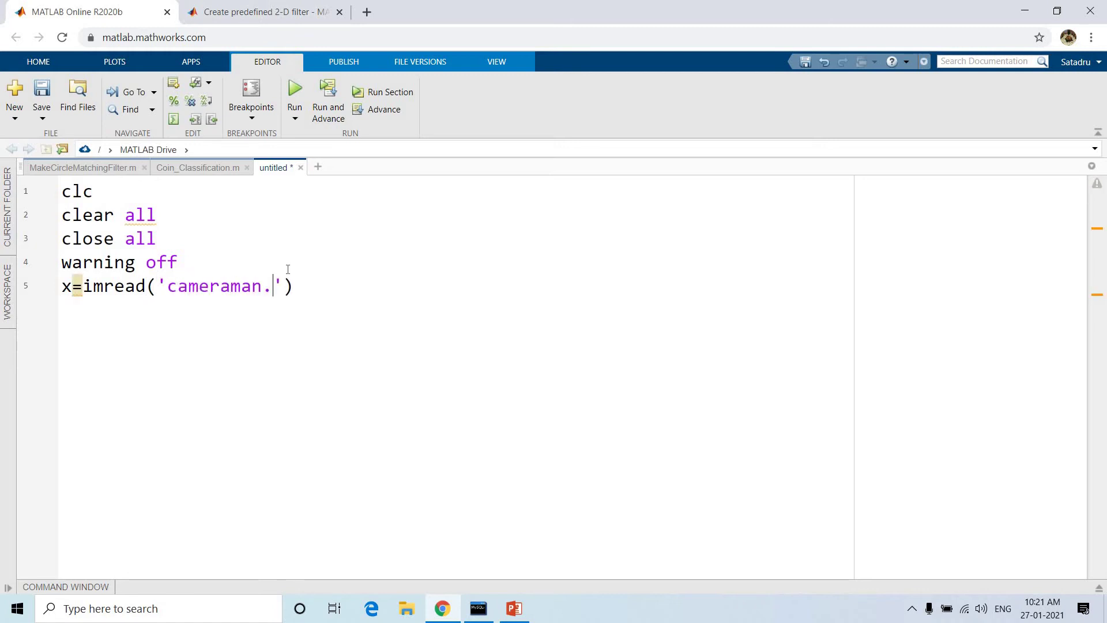
text(tif')
text();)
key(Return)
text(imshow(x)
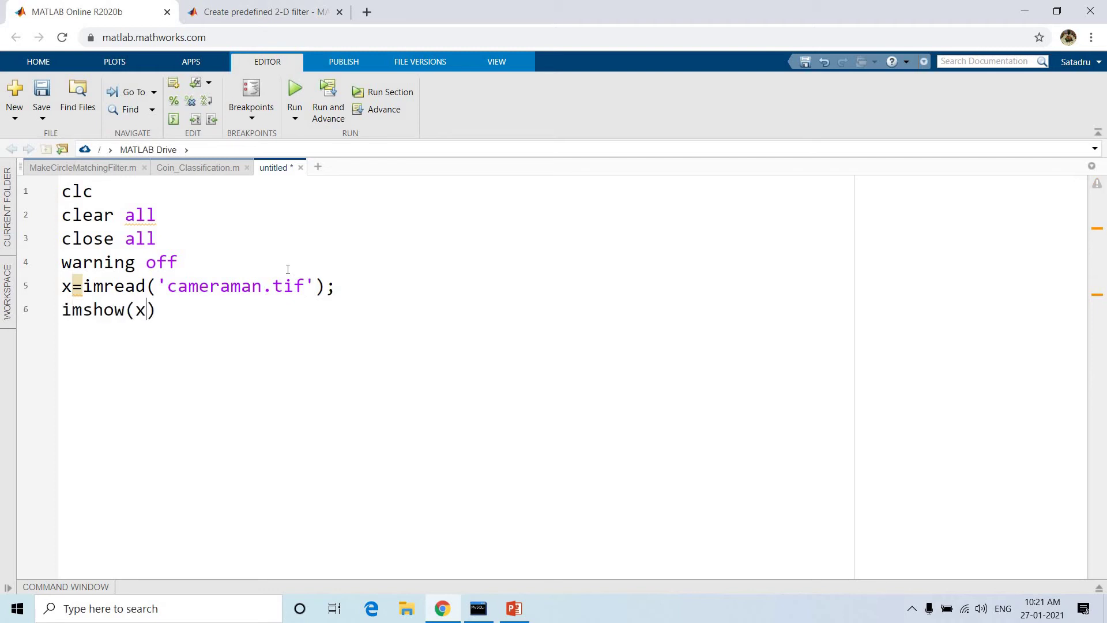
text();)
Step: Evaluate the whole script to display cameraman.tif in Figure 1
key(ctrl+a)
right_click(287, 269)
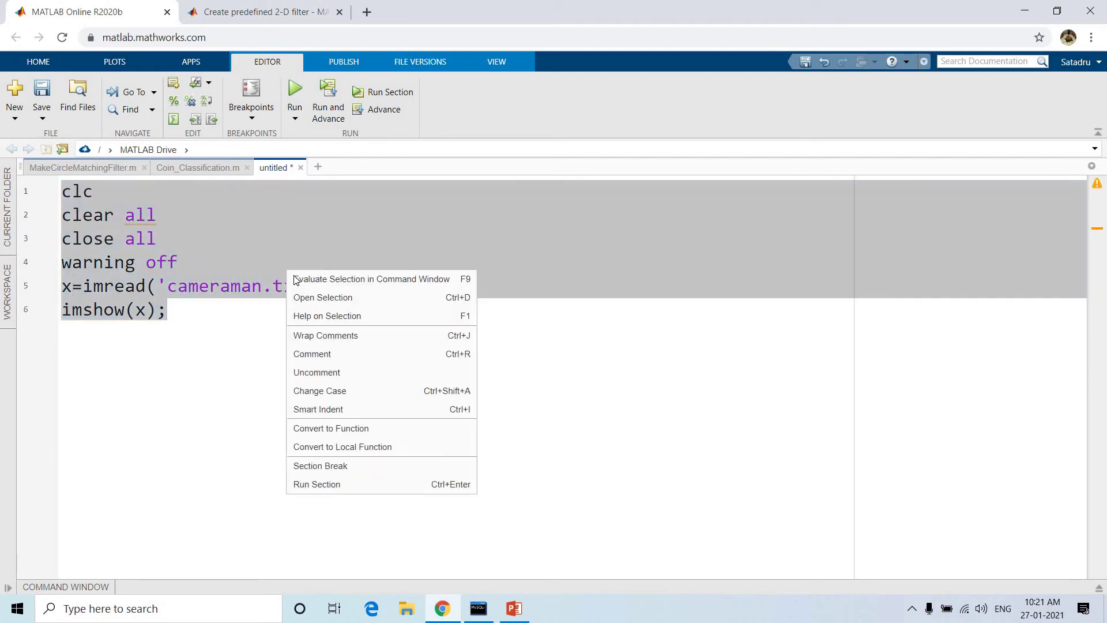
key(Escape)
click(303, 285)
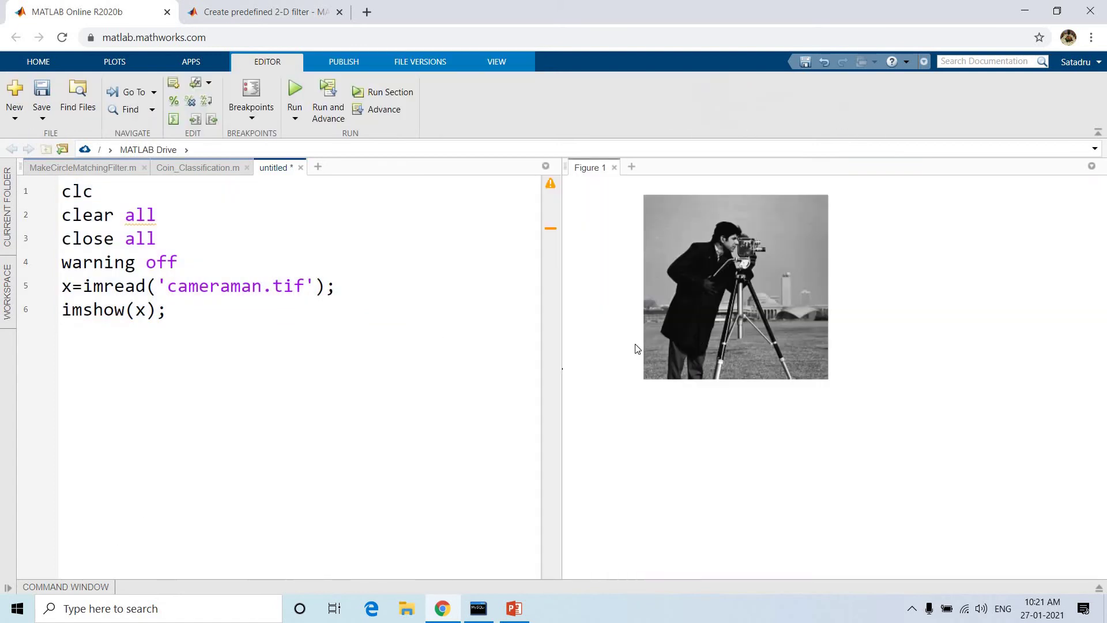
click(208, 313)
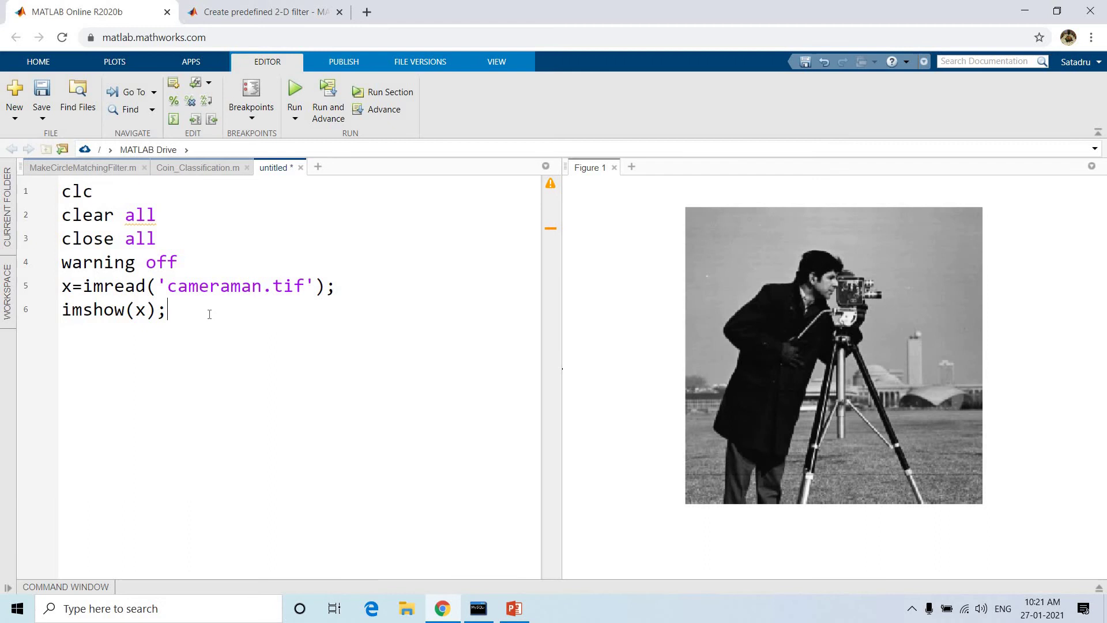
Step: Add line 7 defining h=fspecial('motion');
key(Return)
text(h)
text(=)
text(fspecial)
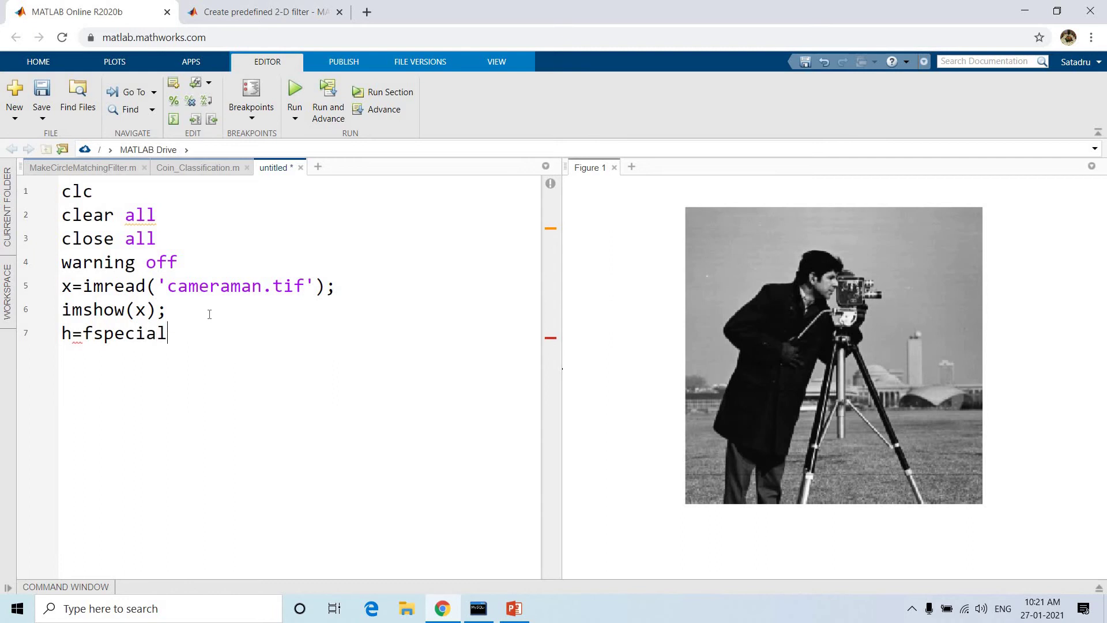
text(('m)
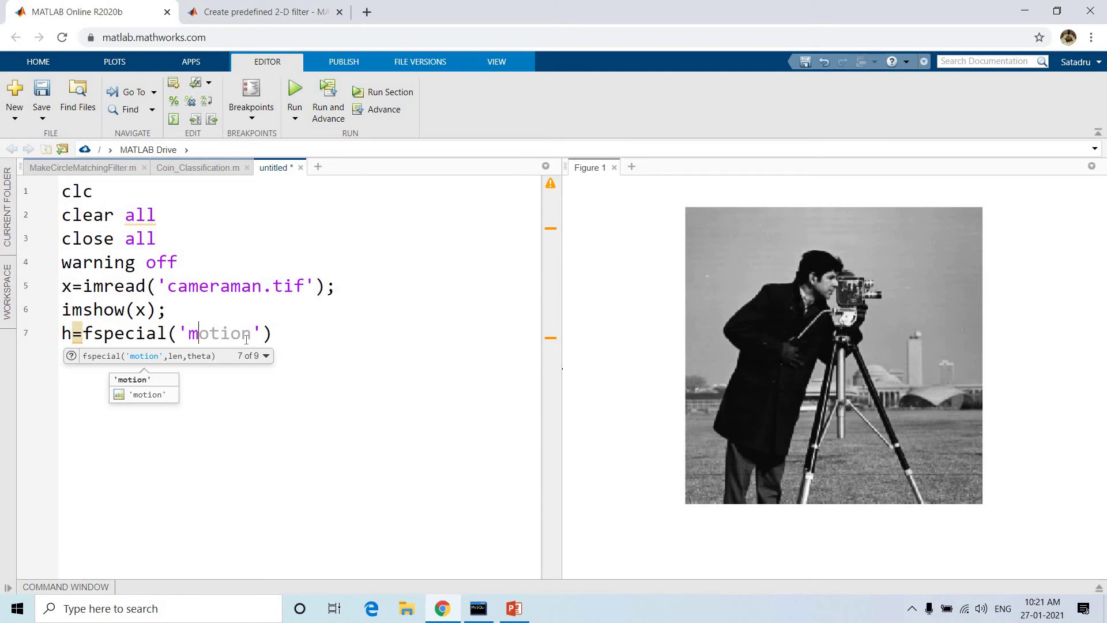
key(Tab)
key(Right)
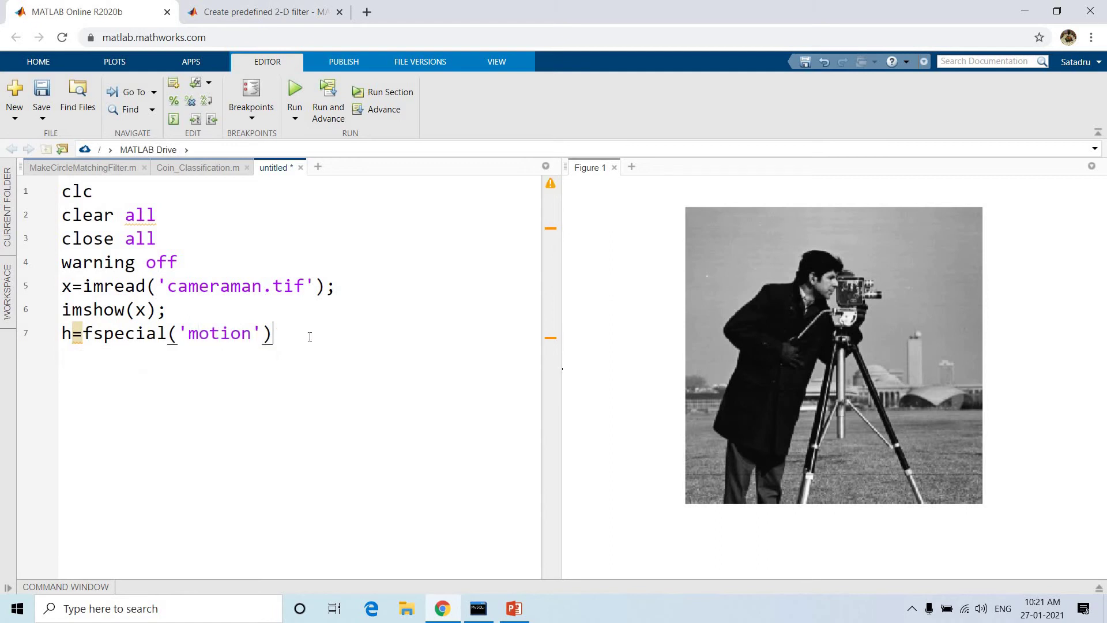
text(;)
key(Return)
text(k=)
text(c)
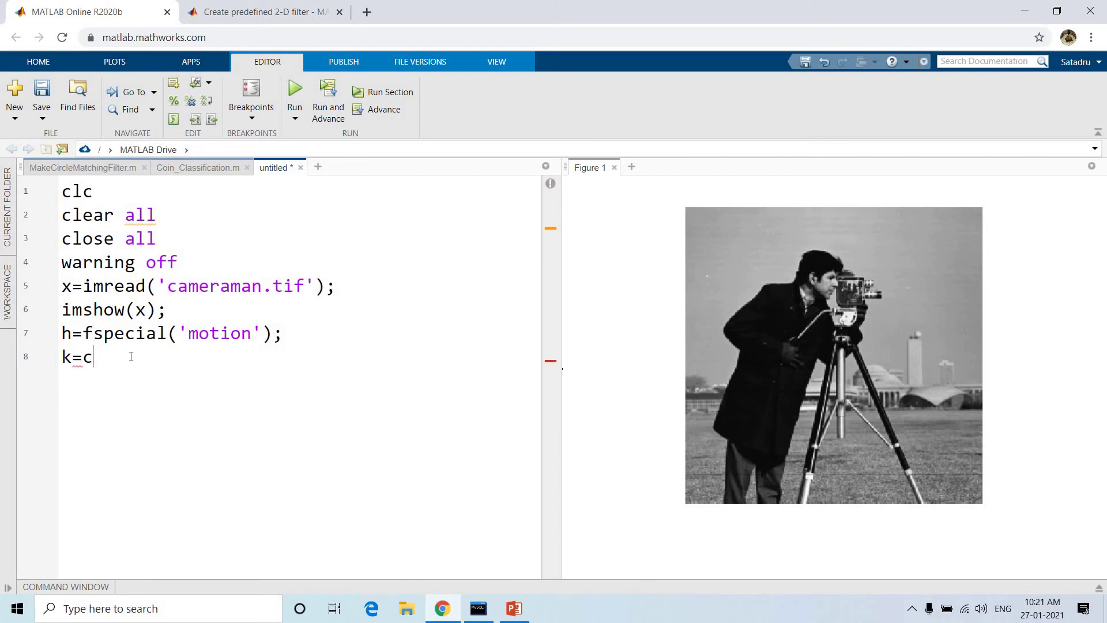
text(onv2)
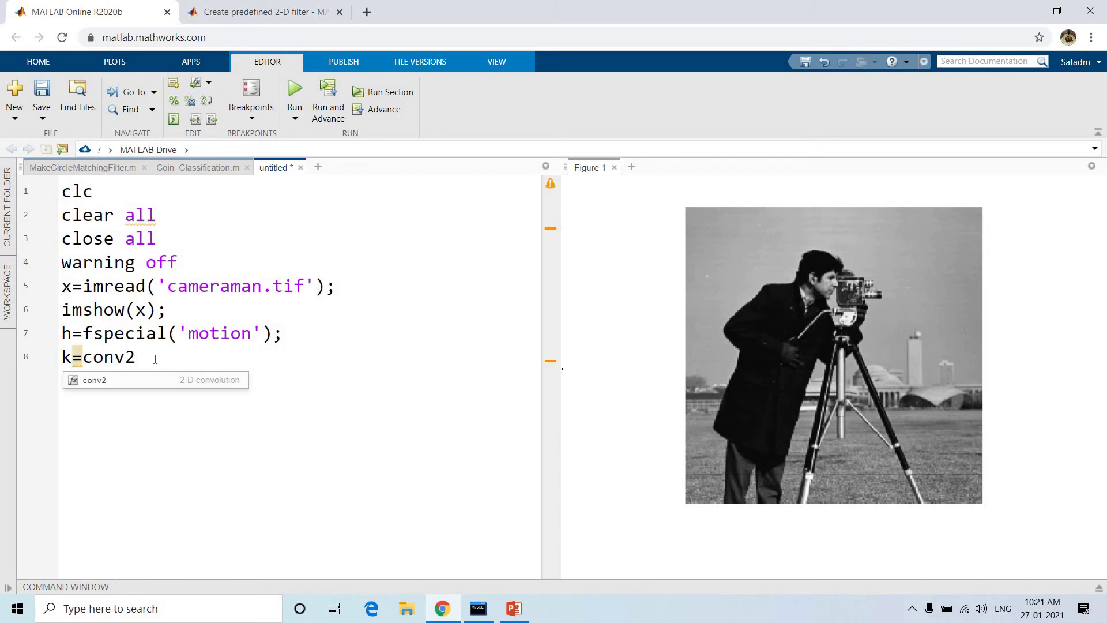
Step: Complete line 8 as k=conv2(x,h,"same"); using the "same" shape suggestion
double_click(155, 358)
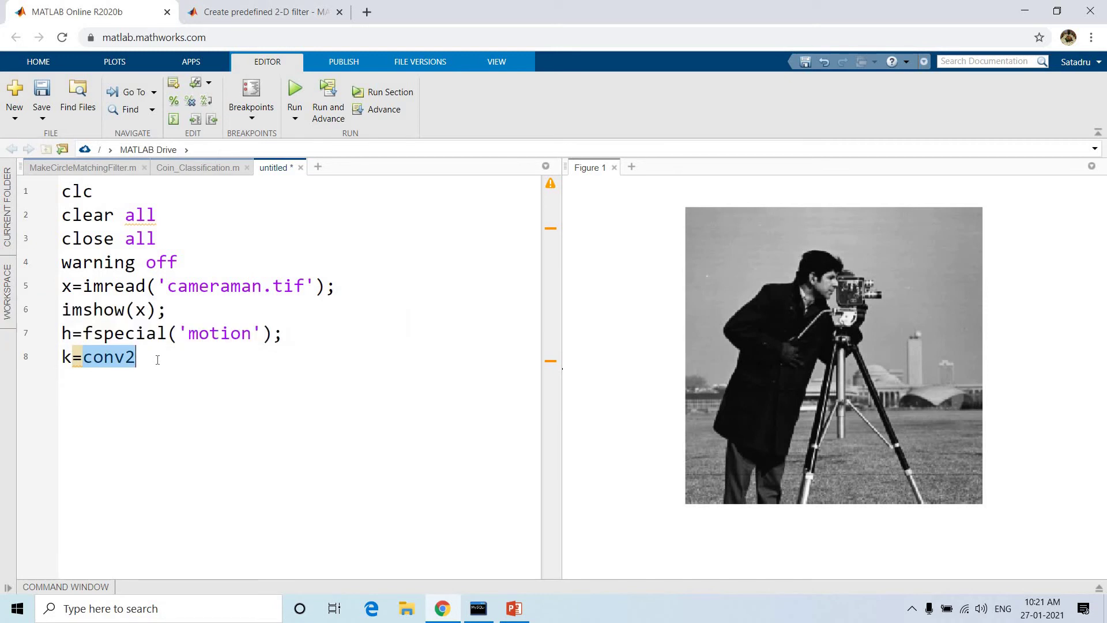
triple_click(222, 333)
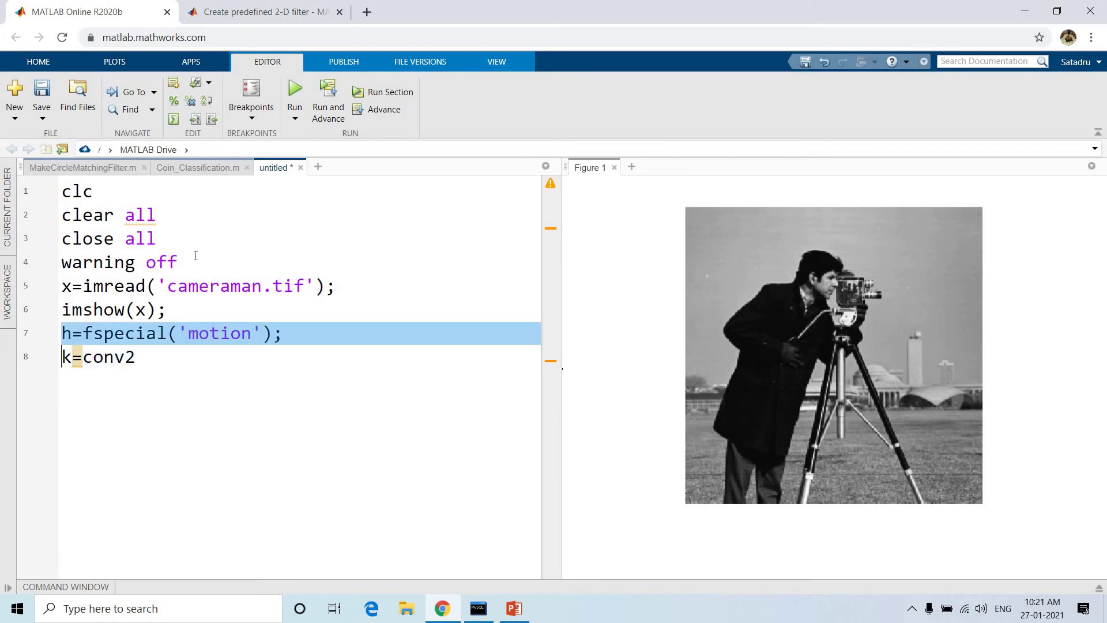
click(194, 351)
text(()
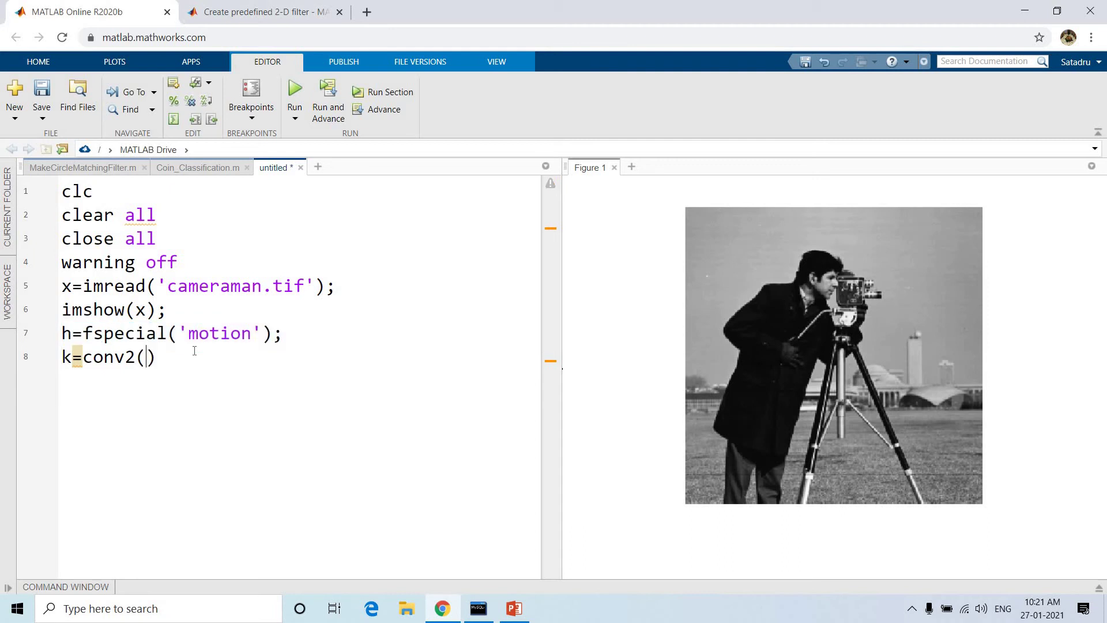
text(x,)
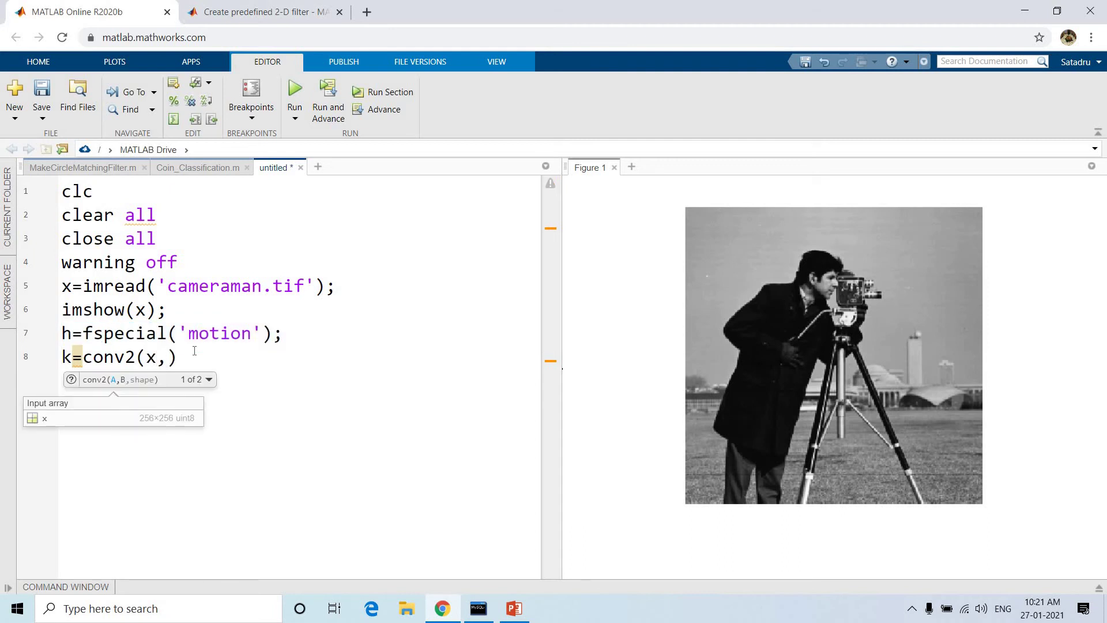
text(h,)
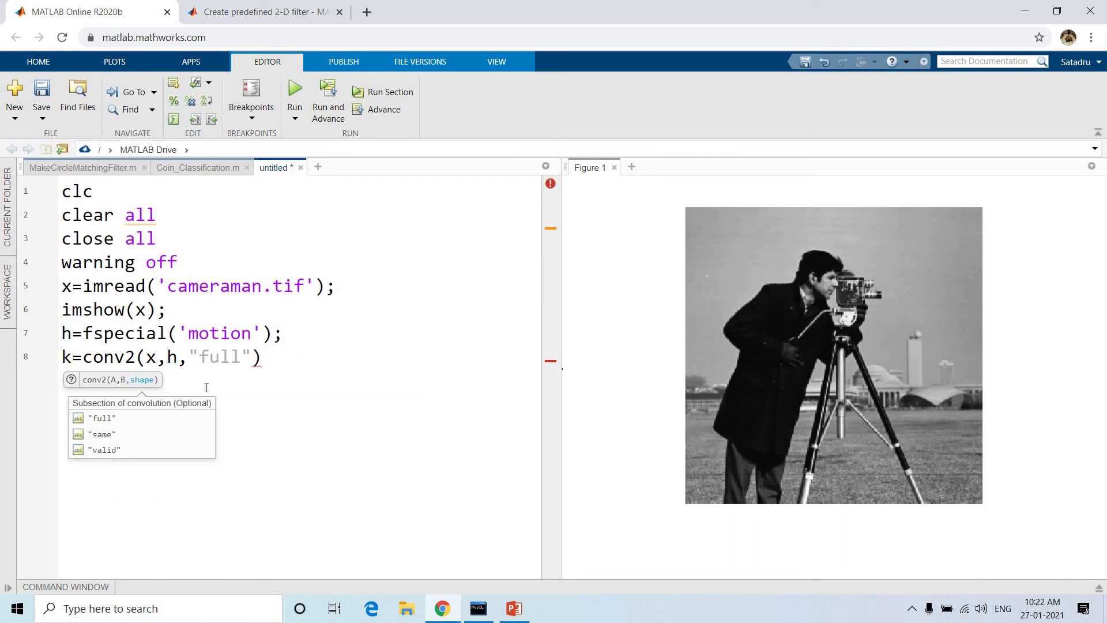
click(108, 435)
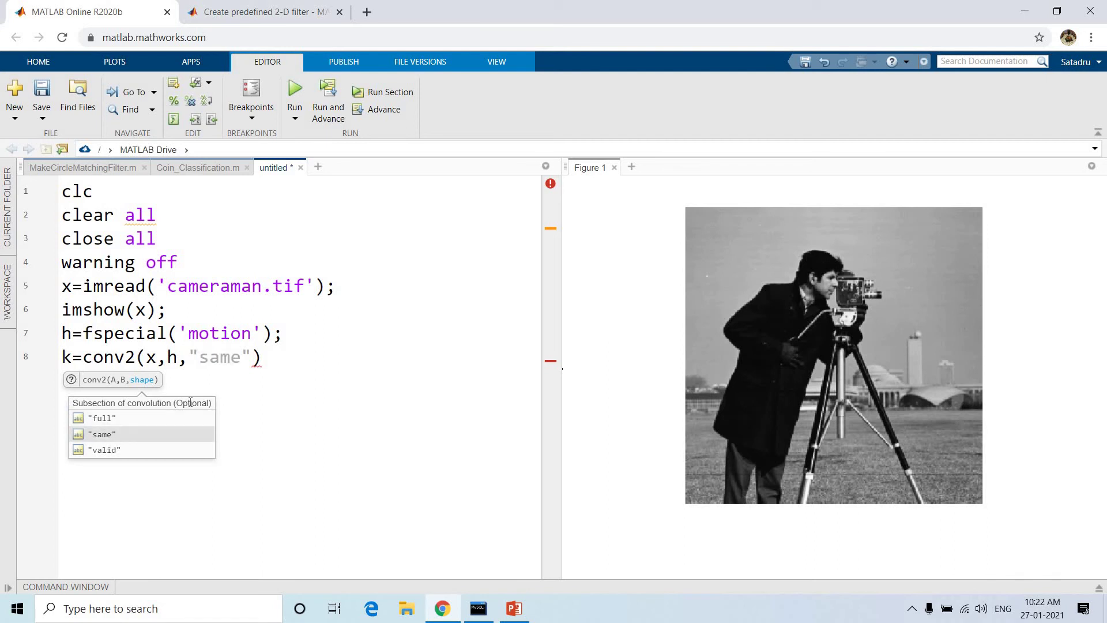
key(Return)
key(Right)
text(;)
key(Return)
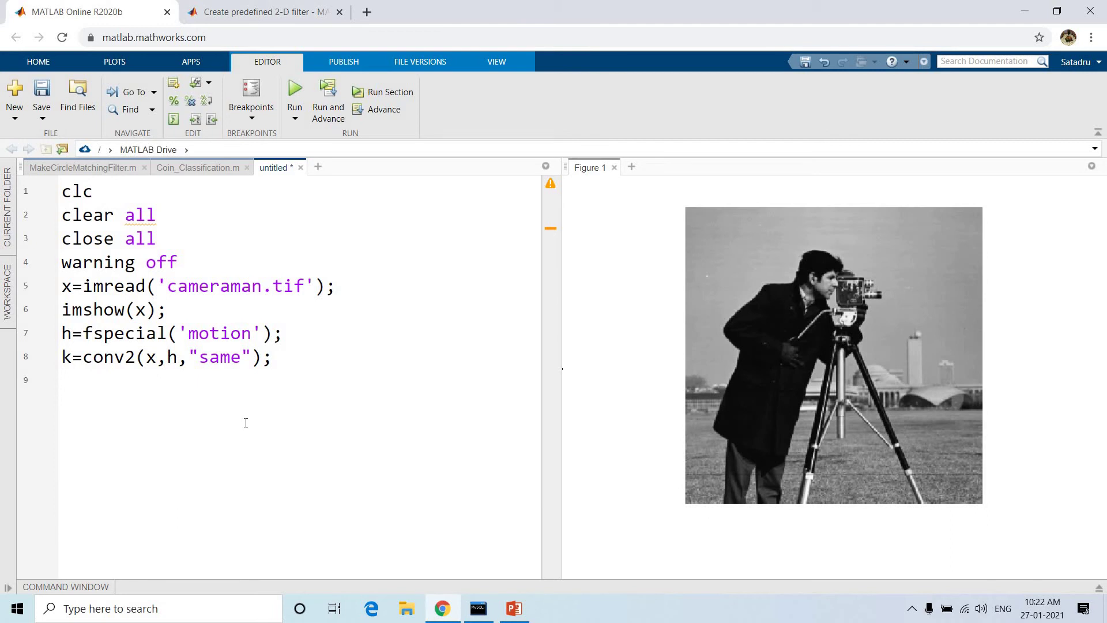
text(figure)
text(;)
Step: Add figure; and imshow(k) lines to show the blurred image
key(Return)
text(imshow(")
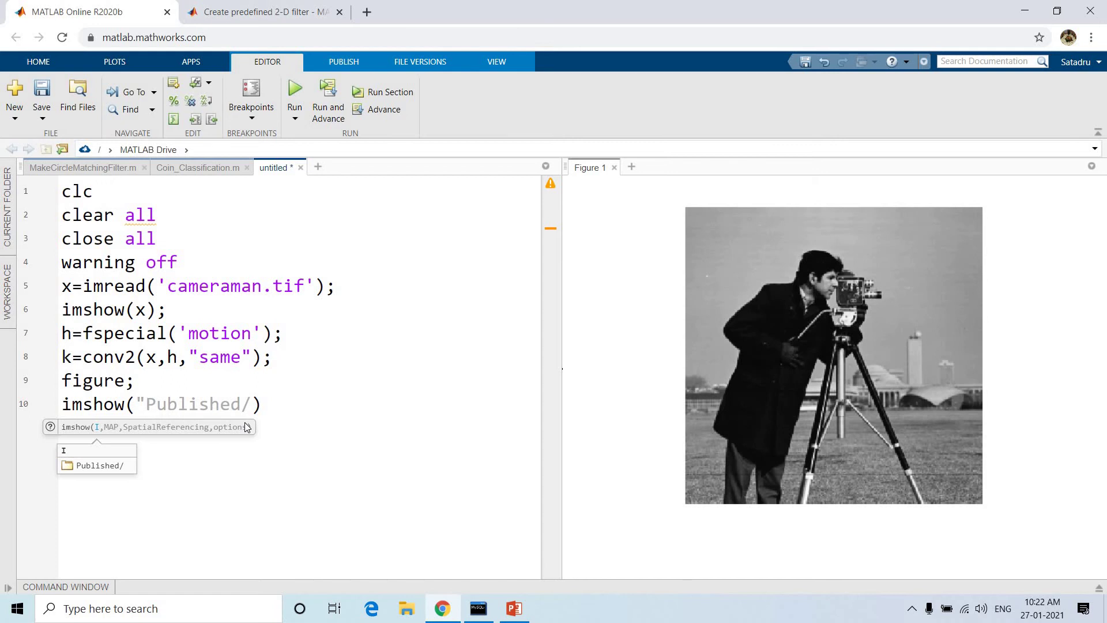
text(k;)
key(Return)
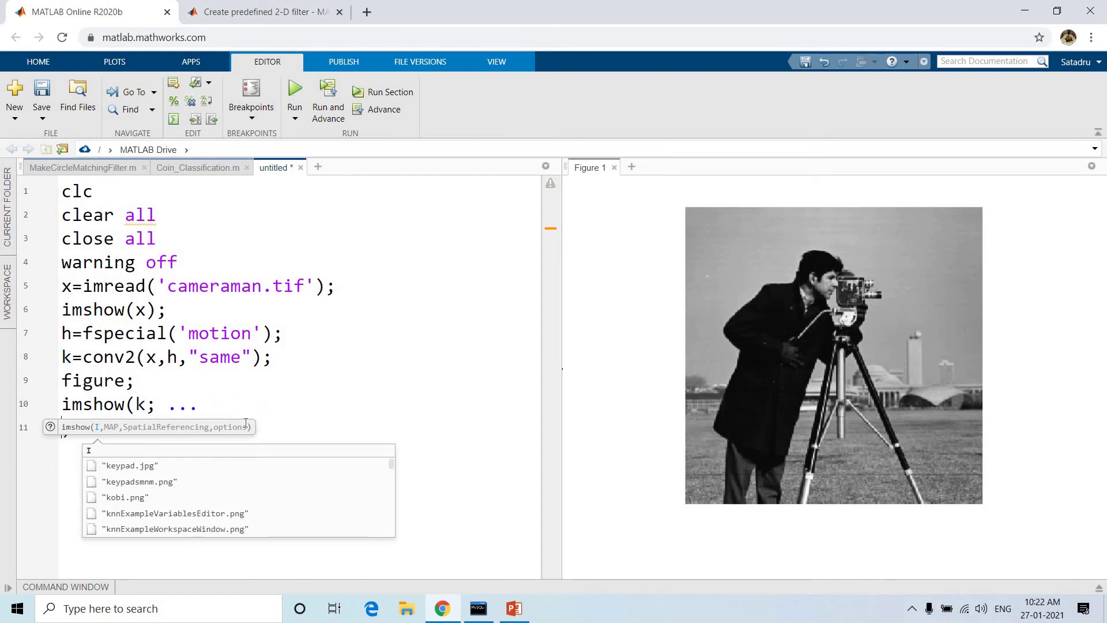
key(BackSpace)
key(BackSpace)
key(BackSpace)
key(BackSpace)
key(BackSpace)
key(BackSpace)
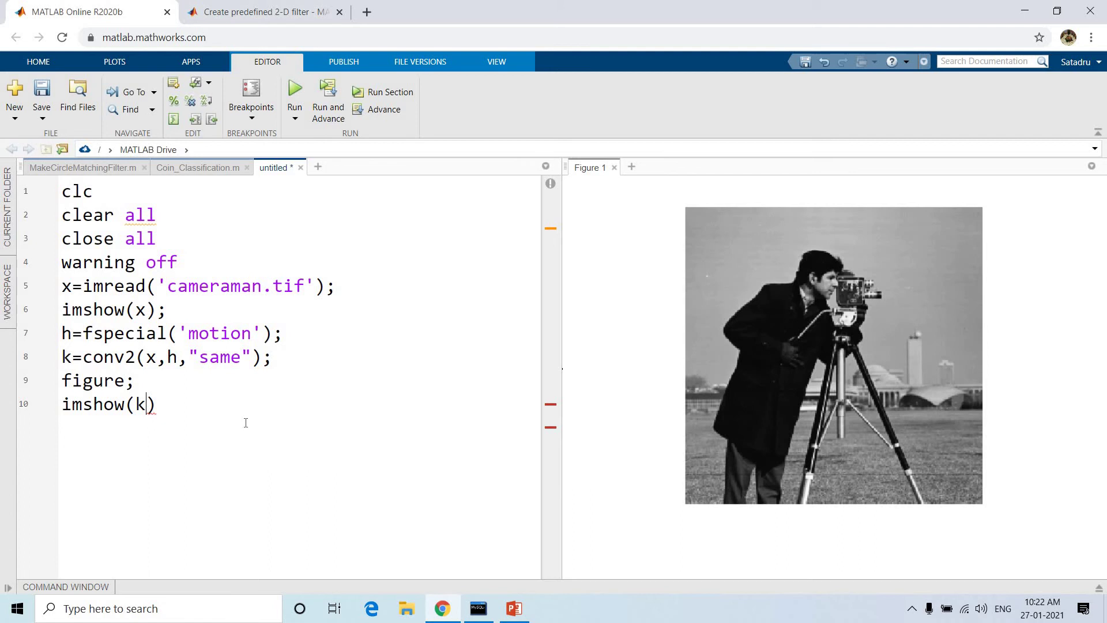
text(;)
Step: Evaluate the entire script in the Command Window, producing Figure 2
key(ctrl+a)
right_click(272, 309)
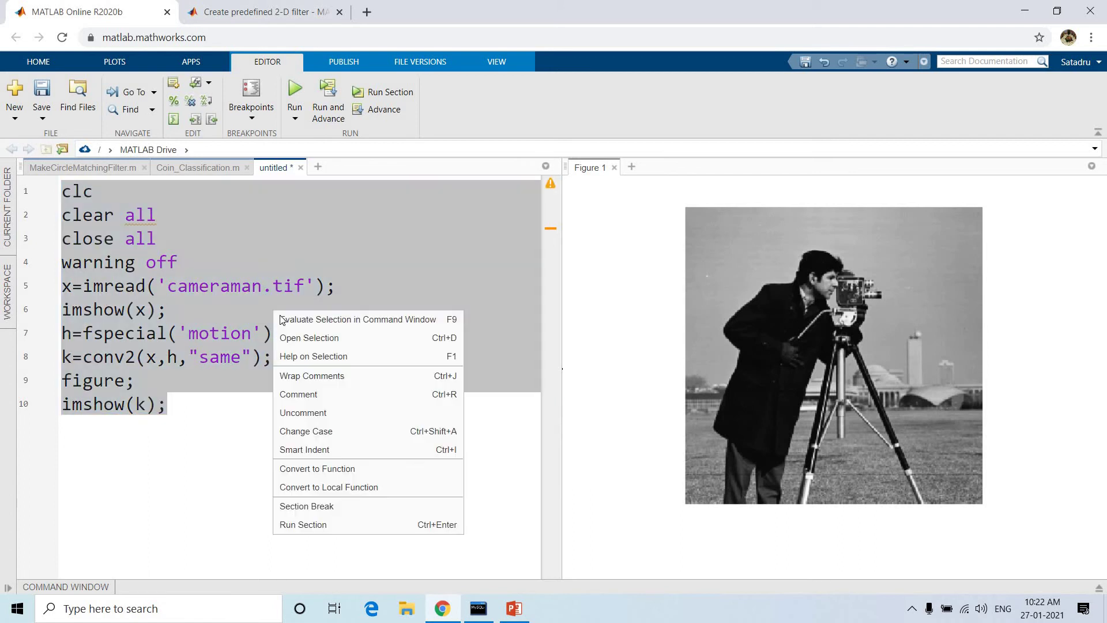
key(Escape)
click(280, 315)
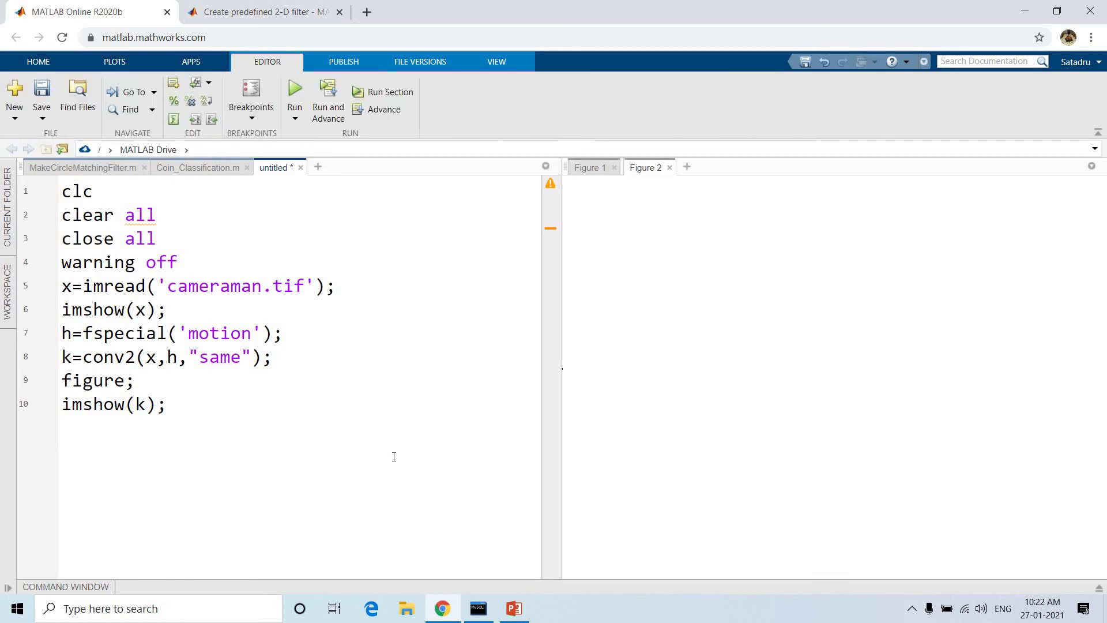
click(455, 425)
Step: Run size(x) and size(k) in the Command Window, both reporting 256×256
click(93, 585)
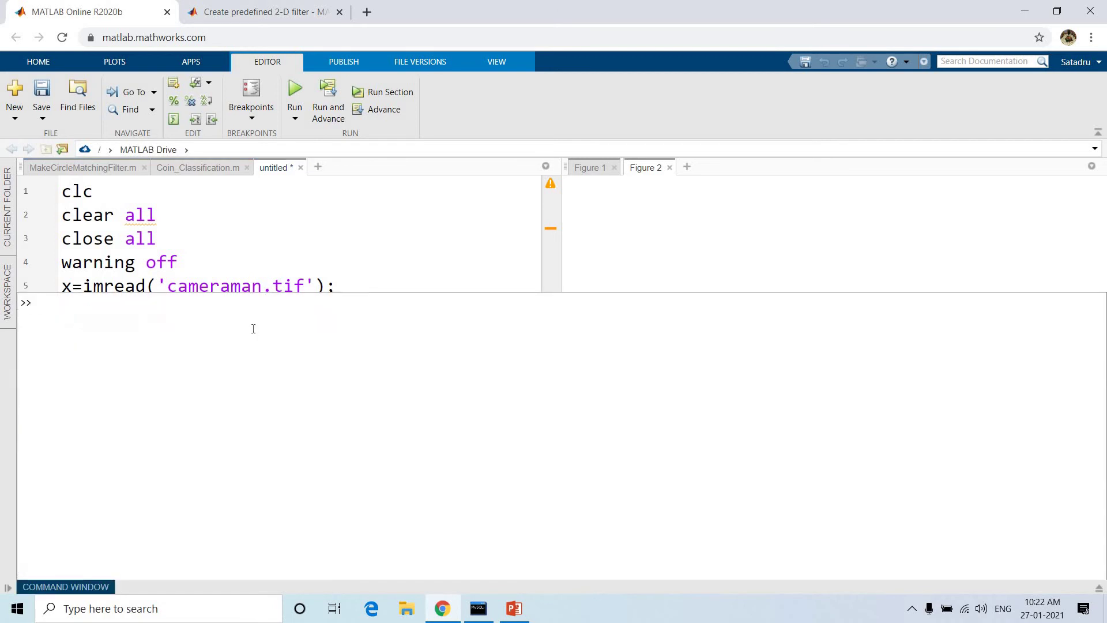
click(673, 275)
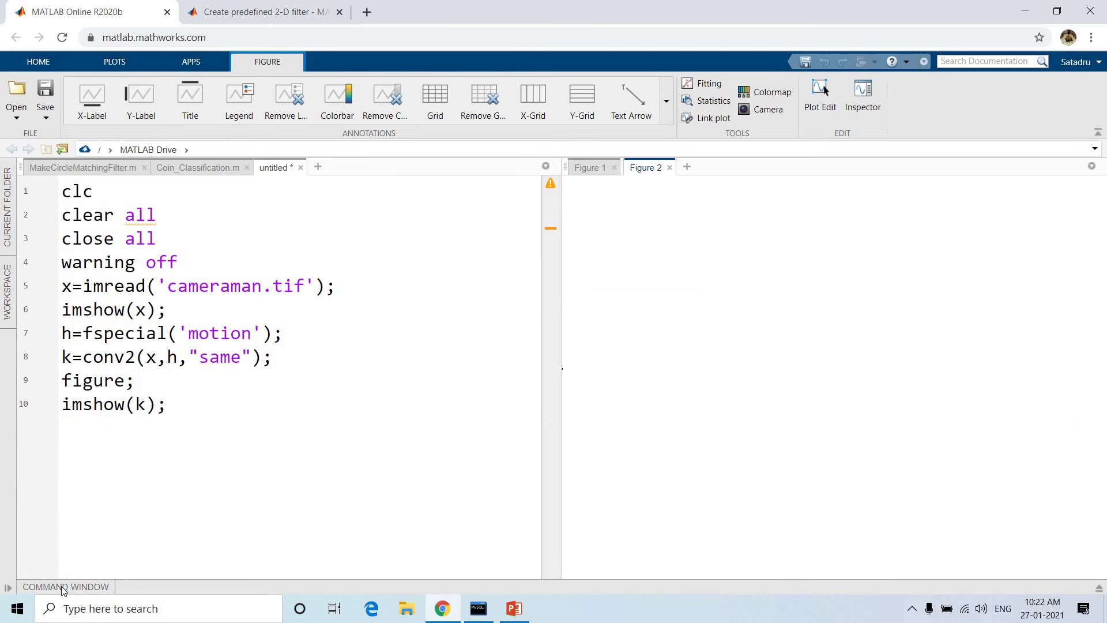
click(62, 590)
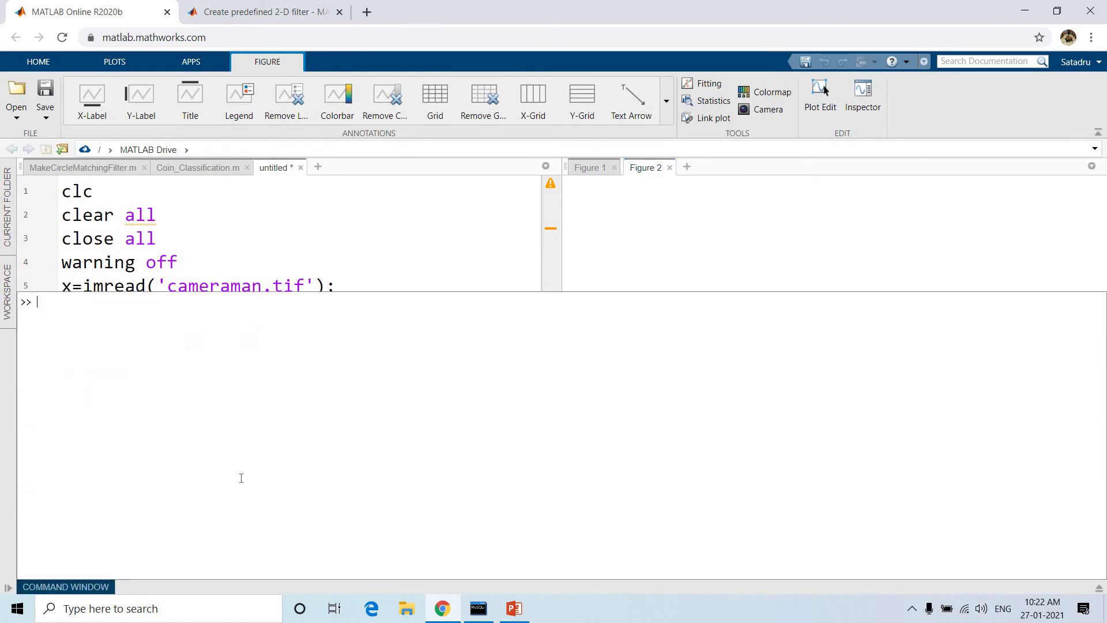
text(size()
text(x))
key(Return)
text(size)
text(()
click(242, 214)
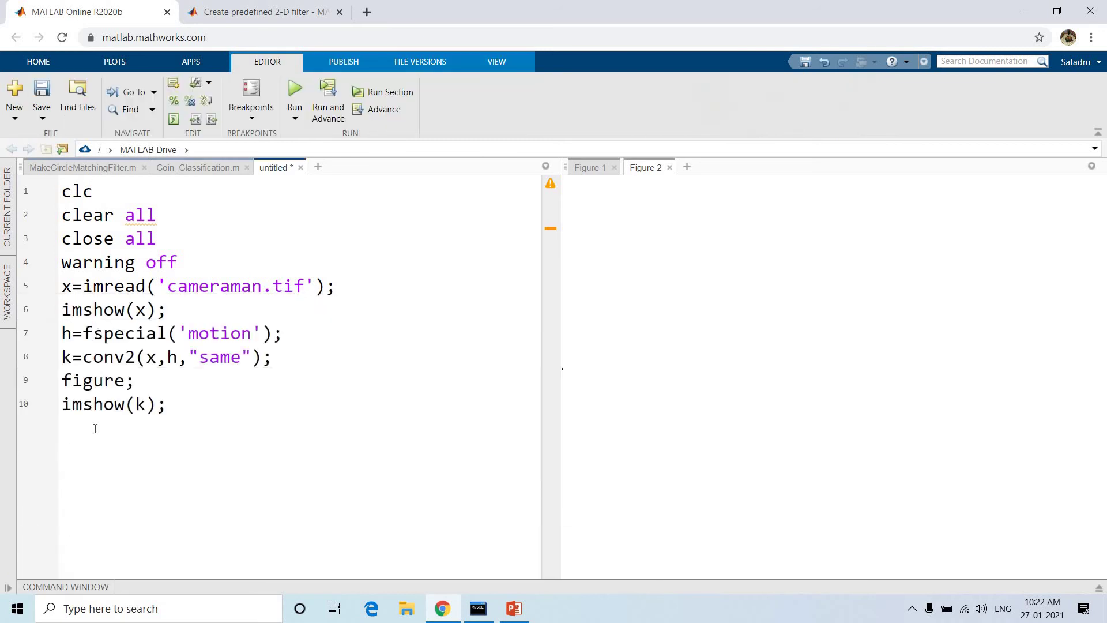
click(67, 588)
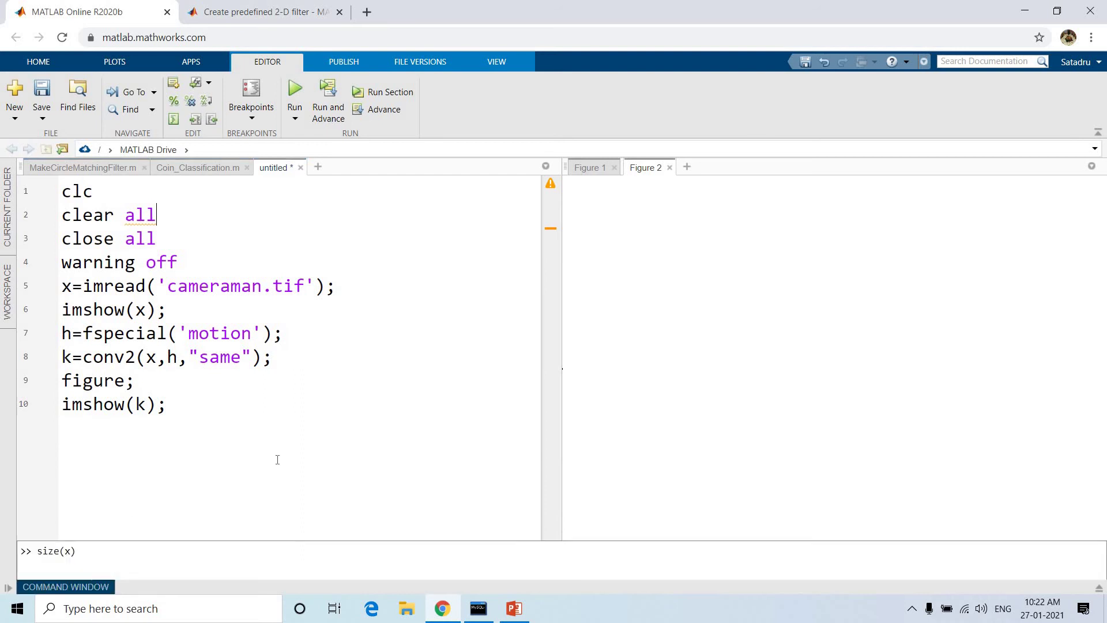
text(size(k))
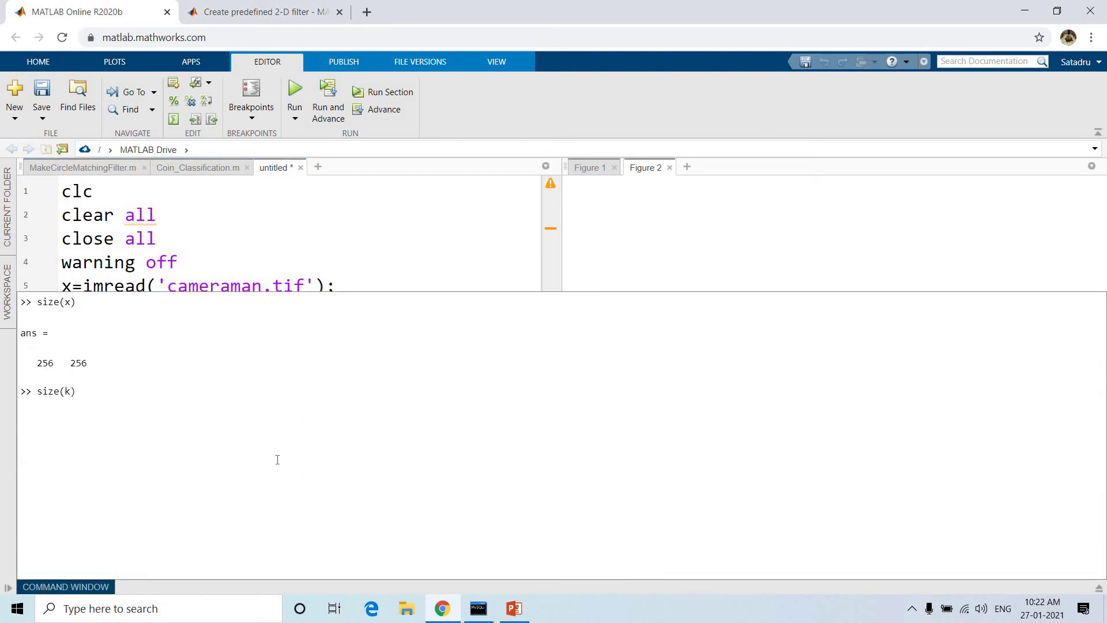
key(Return)
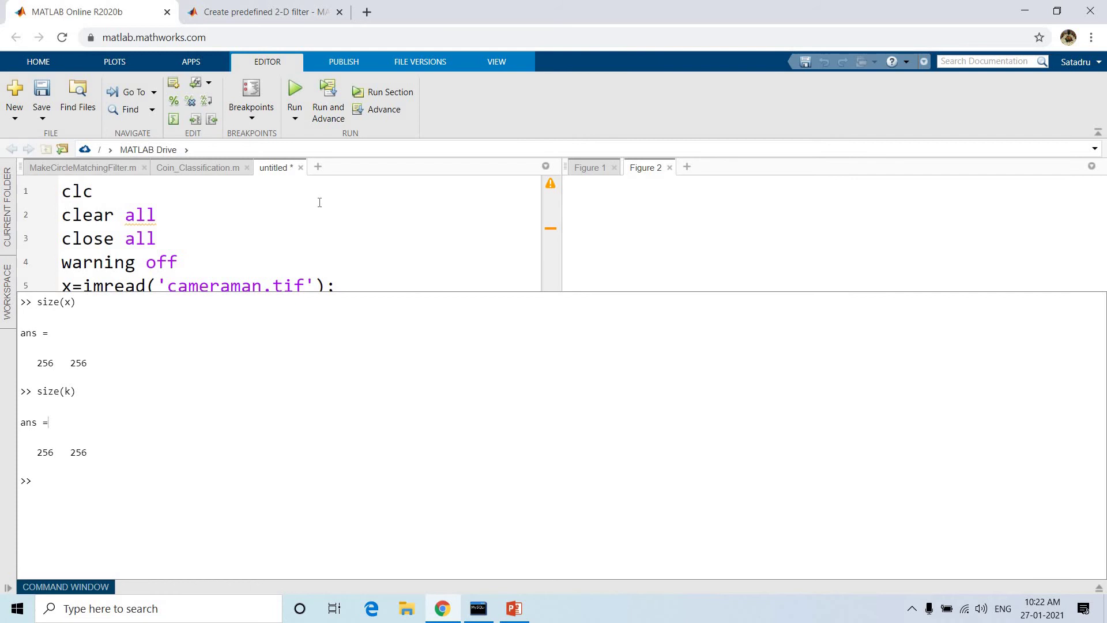
click(319, 203)
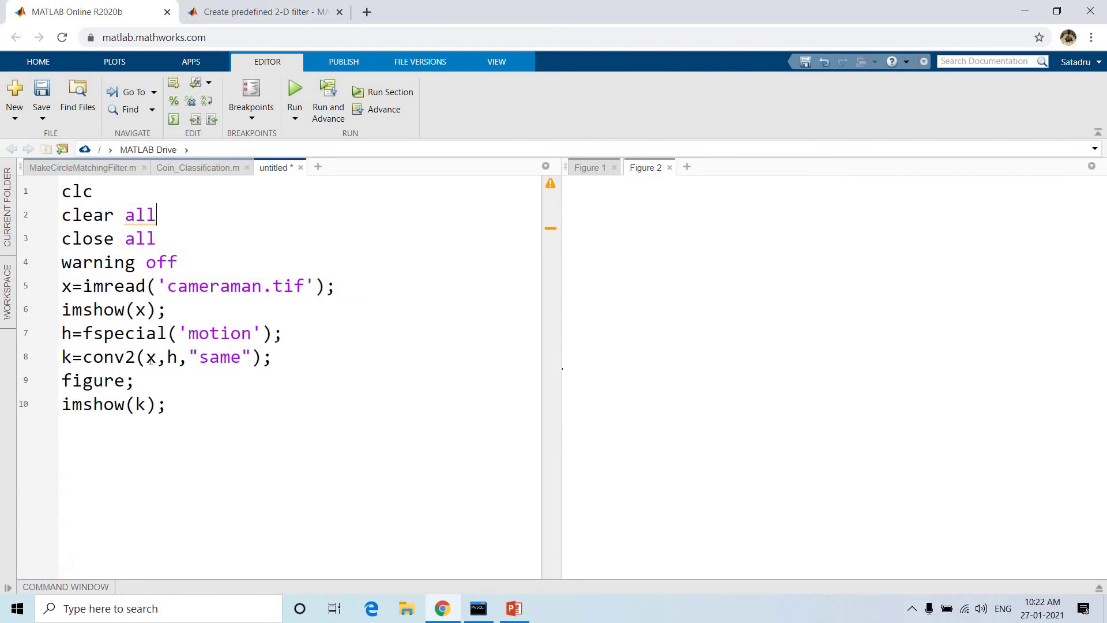
Step: Rewrite line 8 as k=conv2(h,x,"same") and evaluate only that line
click(150, 357)
key(Delete)
key(Delete)
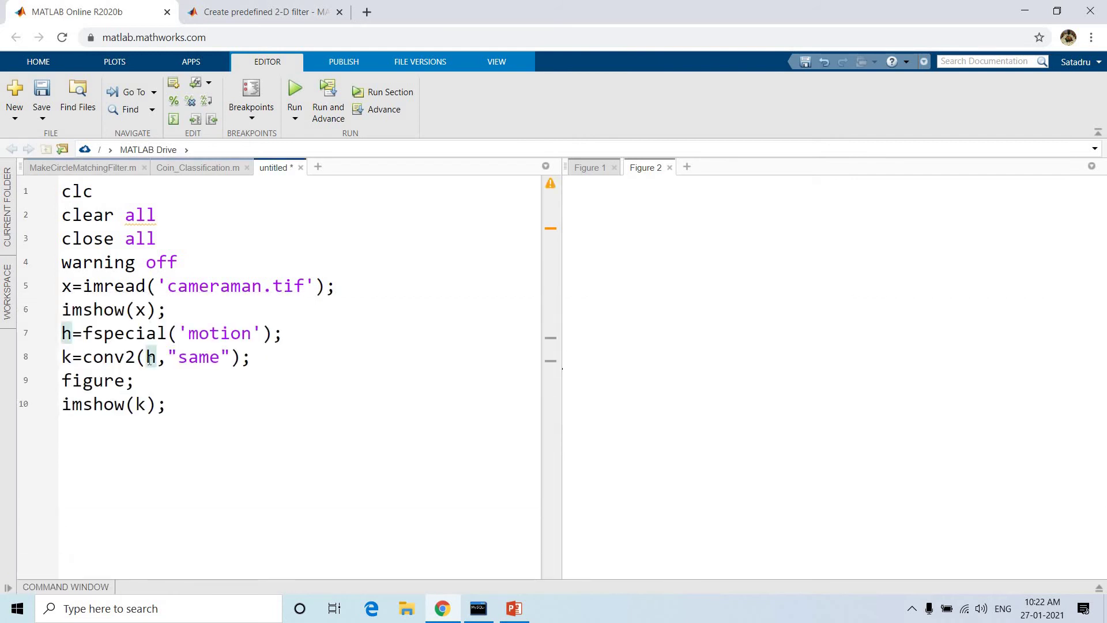
text(x)
key(ctrl+a)
right_click(150, 362)
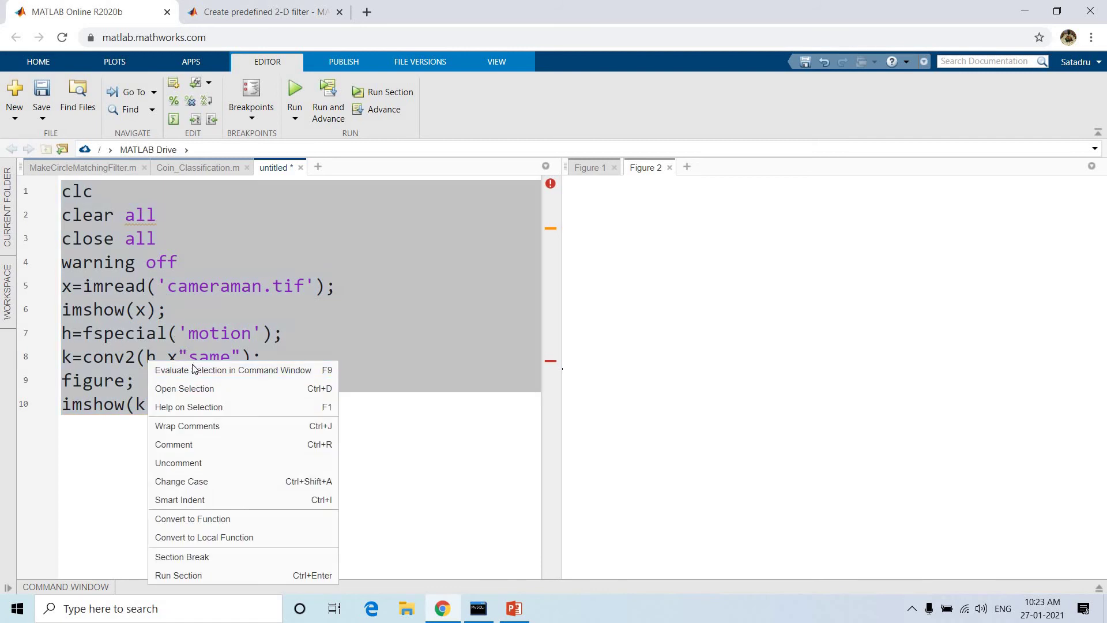
click(106, 340)
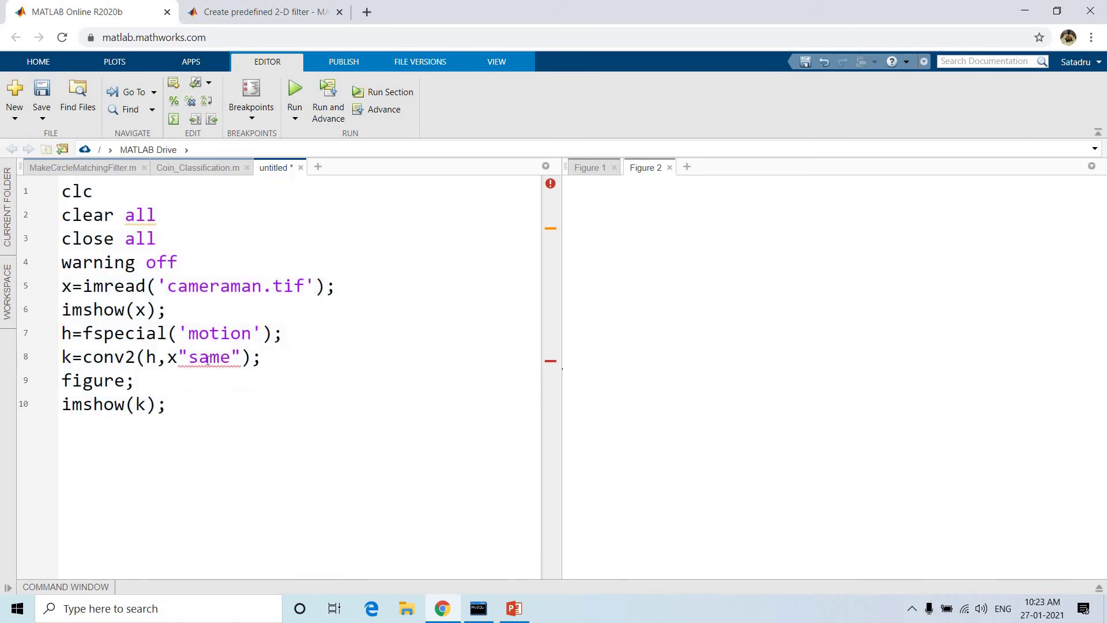
click(177, 361)
text(,)
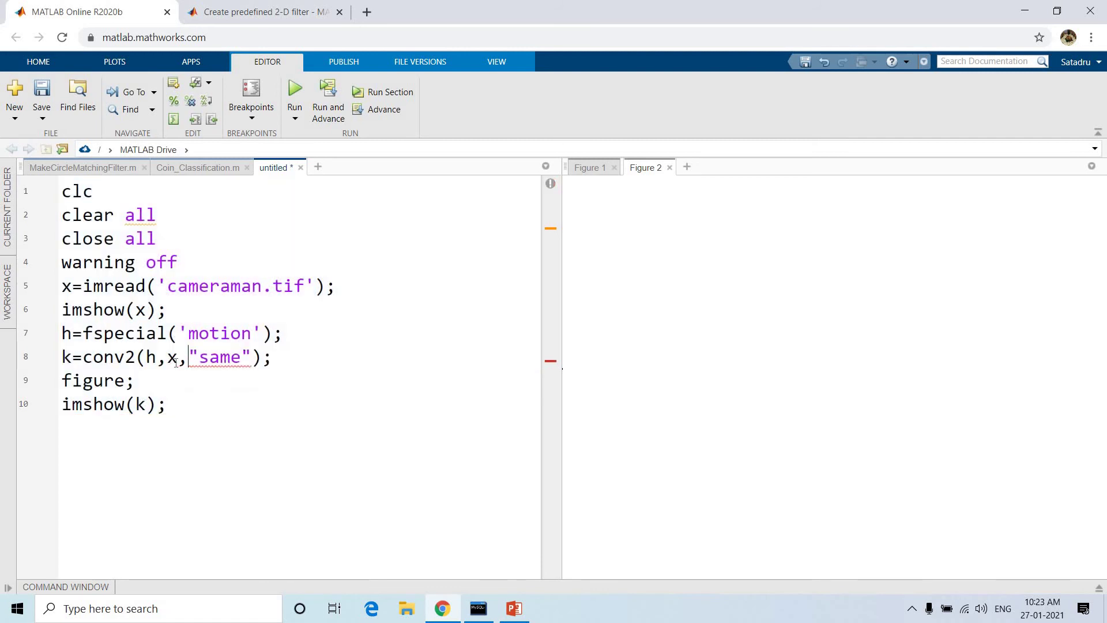
key(Down)
drag(274, 357, 60, 356)
right_click(94, 361)
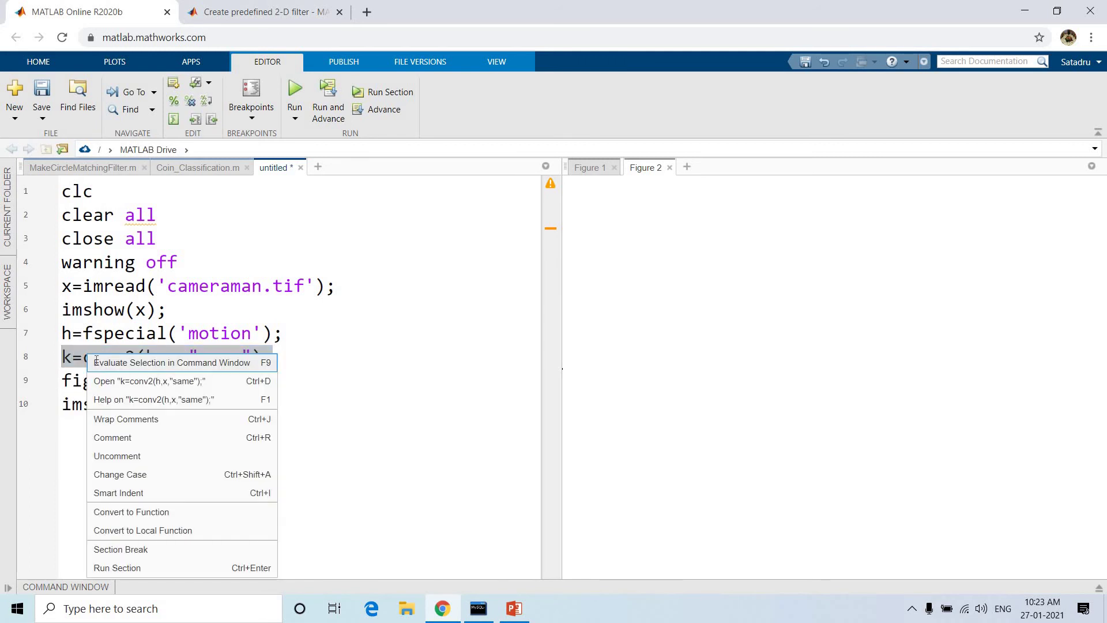
click(91, 357)
Step: Rerun size(k) from history, which now reports 1 9
click(91, 588)
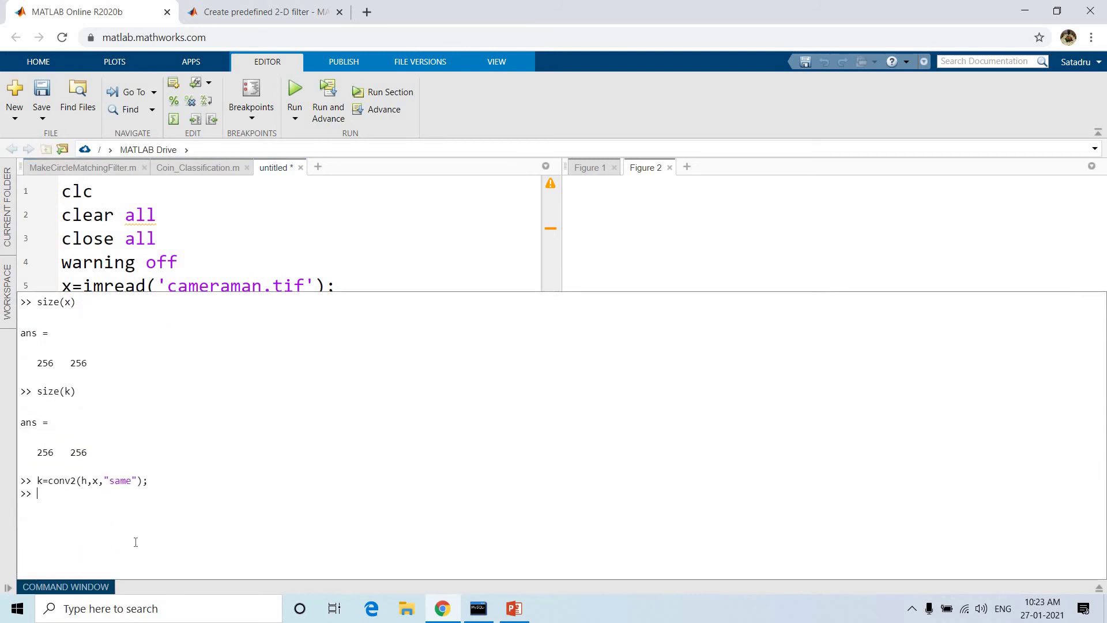
key(Up)
key(Up)
key(Return)
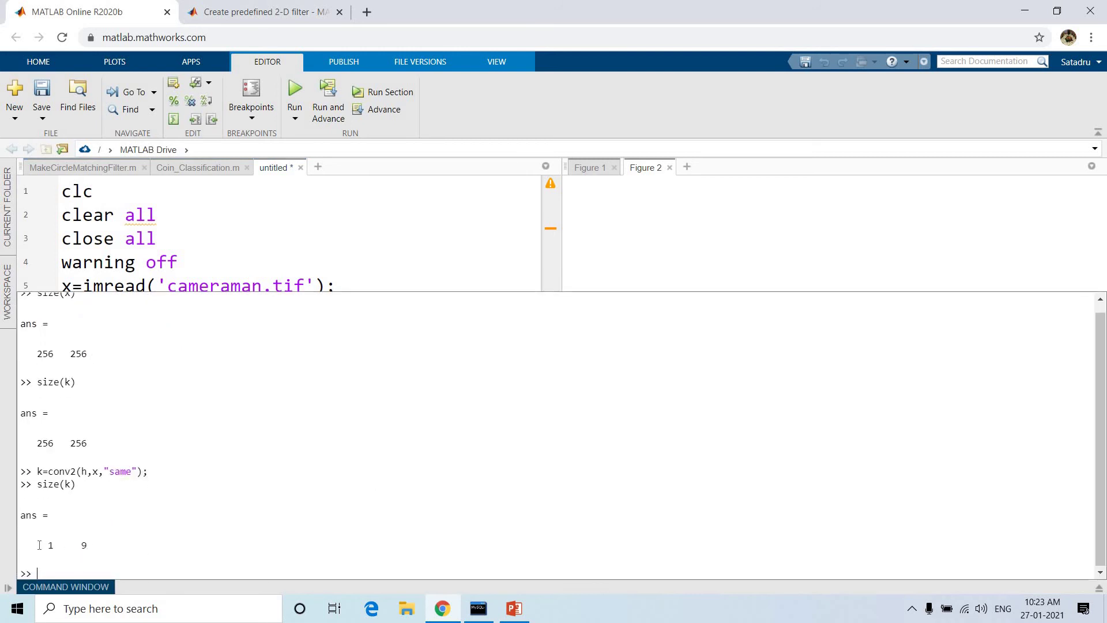
drag(36, 545, 122, 544)
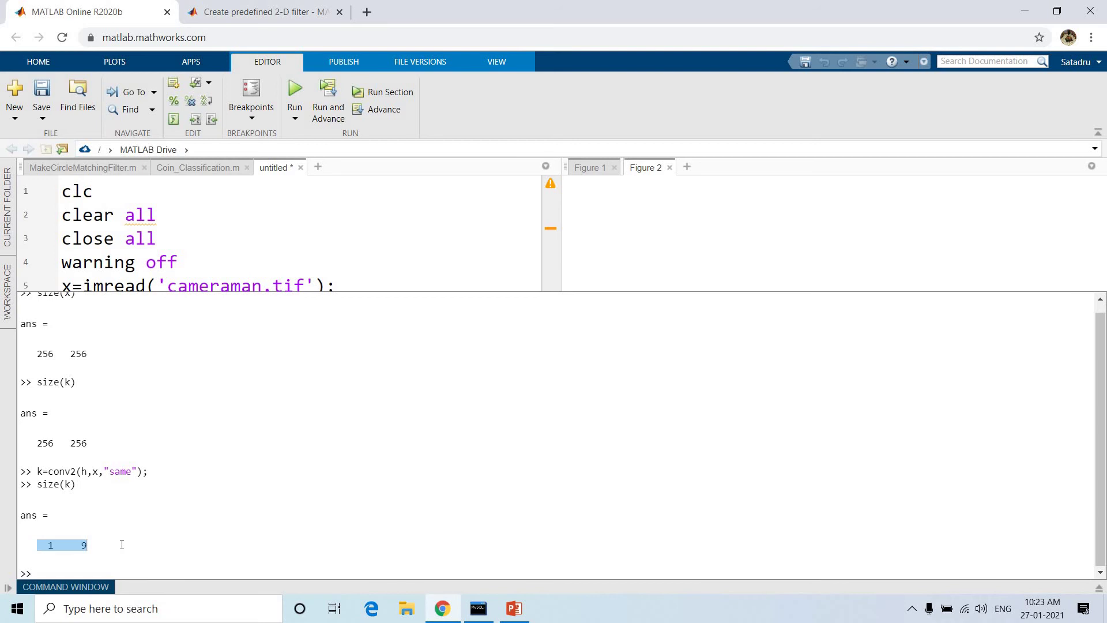
click(121, 544)
Step: Highlight the "same", h,x and h arguments in the echoed conv2 command
drag(104, 471, 139, 472)
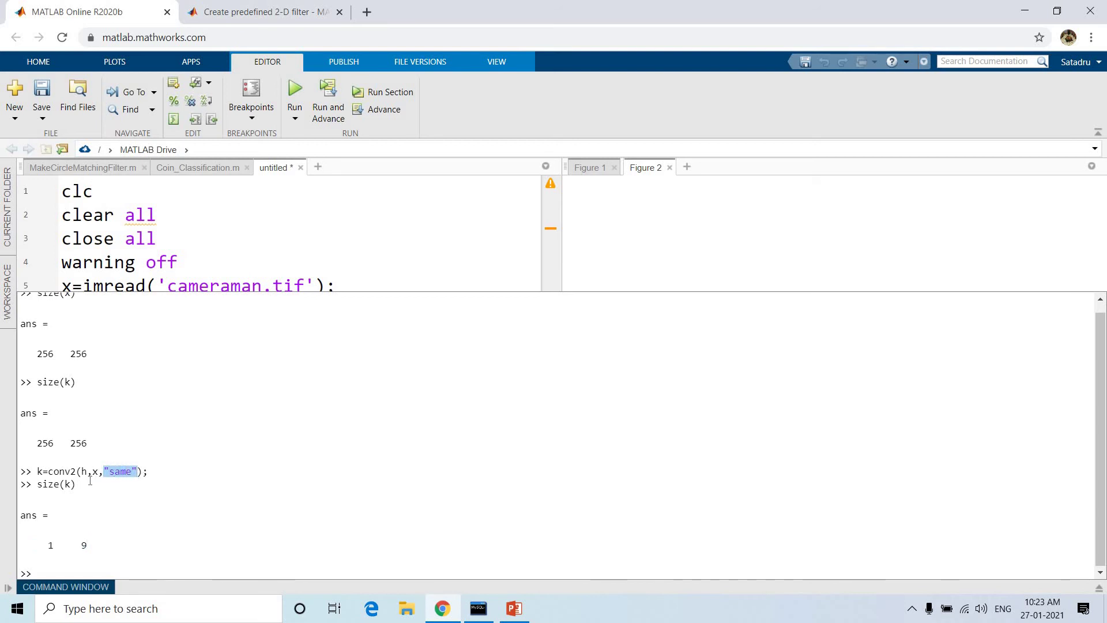
drag(81, 472, 103, 471)
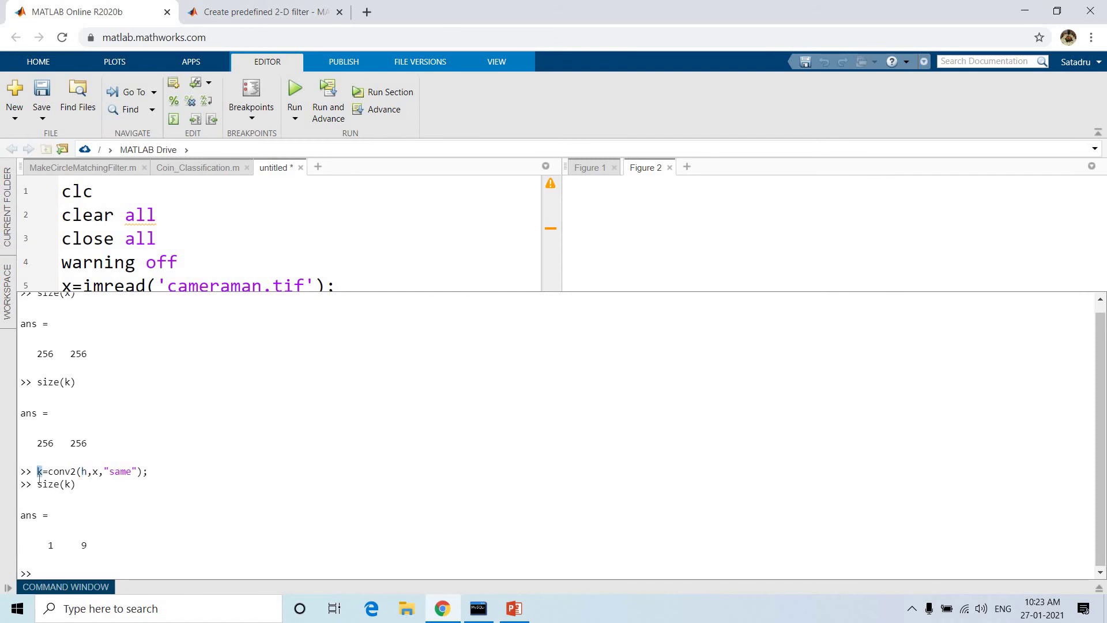
mouse_move(40, 473)
mouse_down()
mouse_move(38, 483)
mouse_move(100, 471)
mouse_move(84, 472)
mouse_up()
click(39, 472)
double_click(111, 470)
click(87, 471)
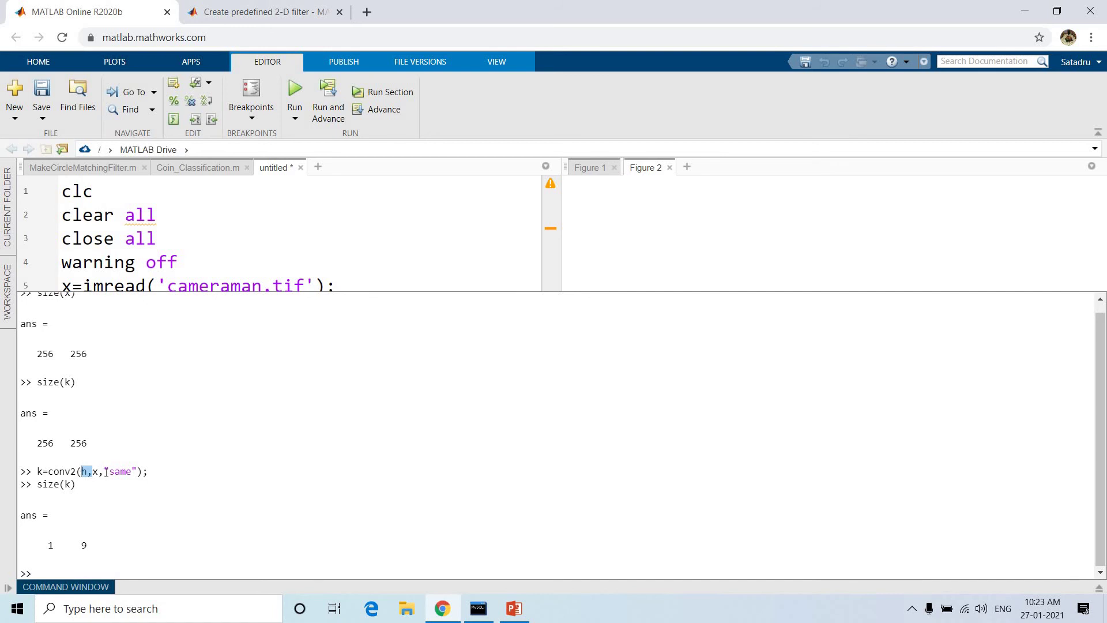
click(370, 265)
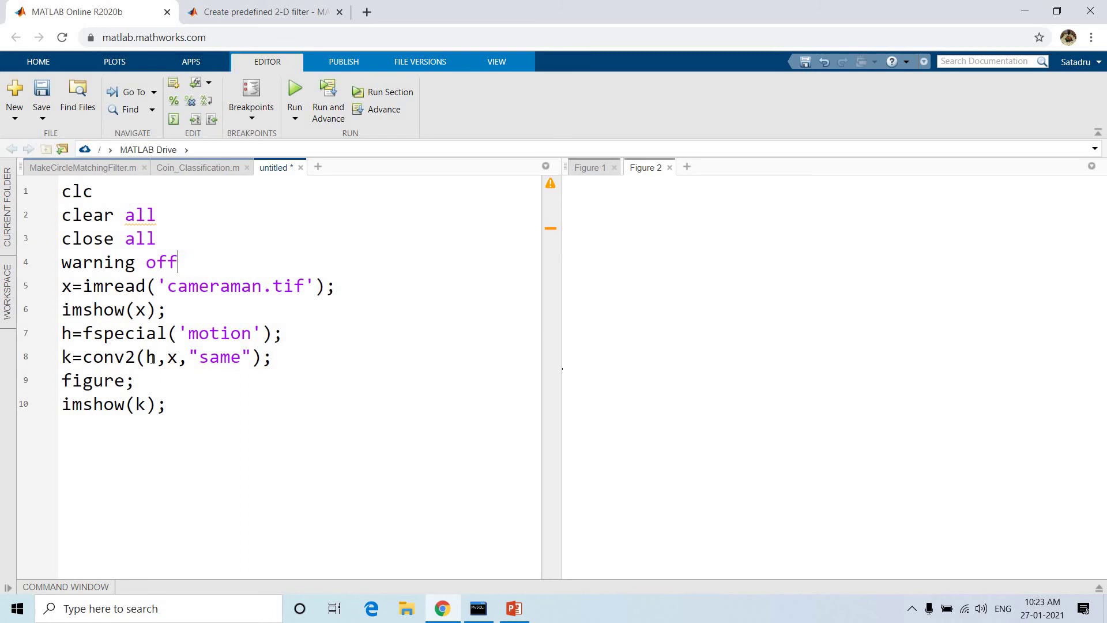
Step: Rerun the whole script with line 8 as k=conv2(x,h,"same")
drag(178, 357, 147, 358)
text(x,h)
click(403, 361)
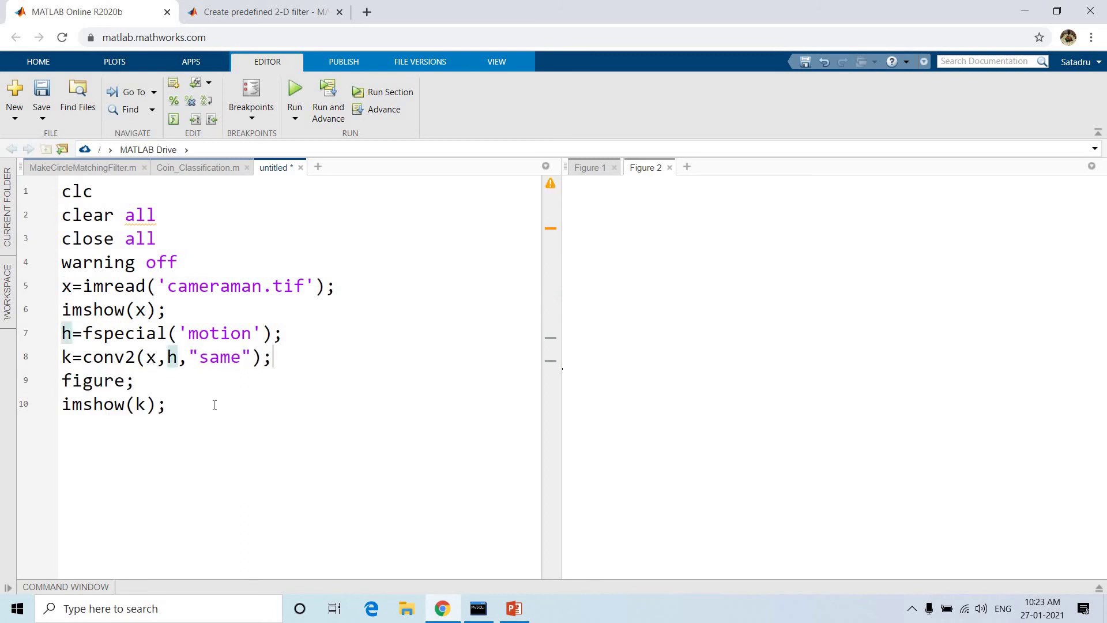
key(ctrl+a)
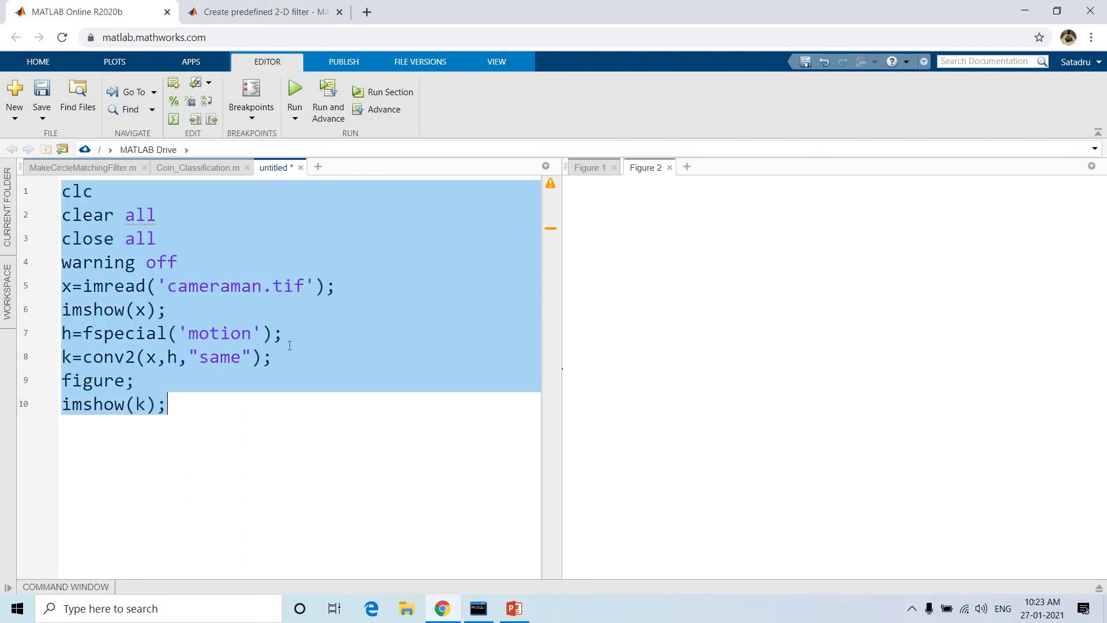
right_click(306, 356)
click(311, 356)
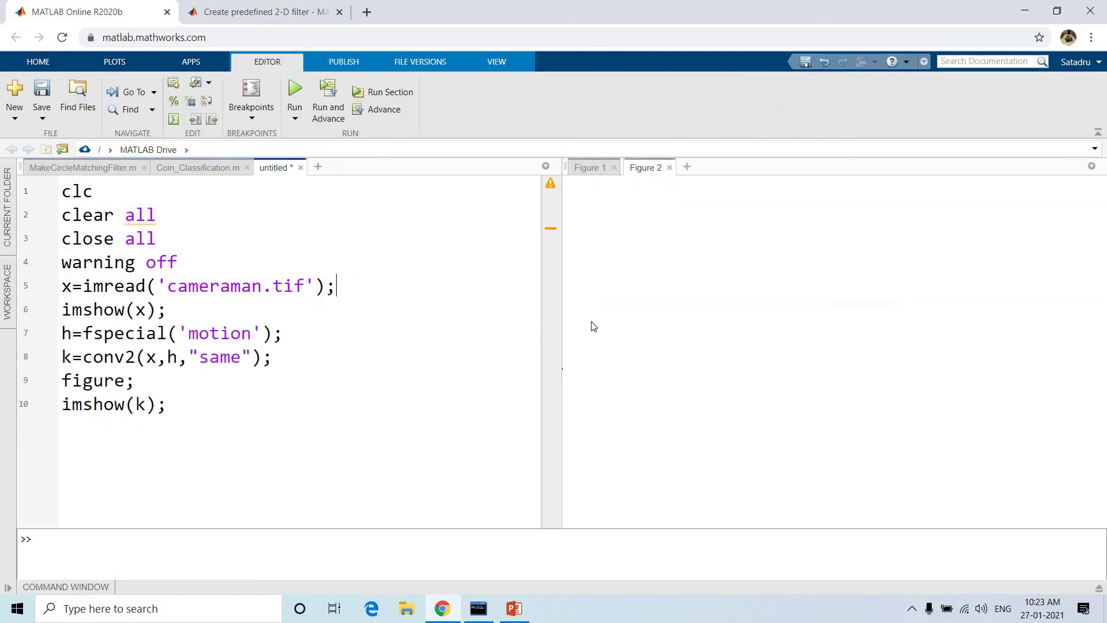
Step: Confirm with whos that k is a 256x256 double, highlighting 'double', then return to the script
click(94, 589)
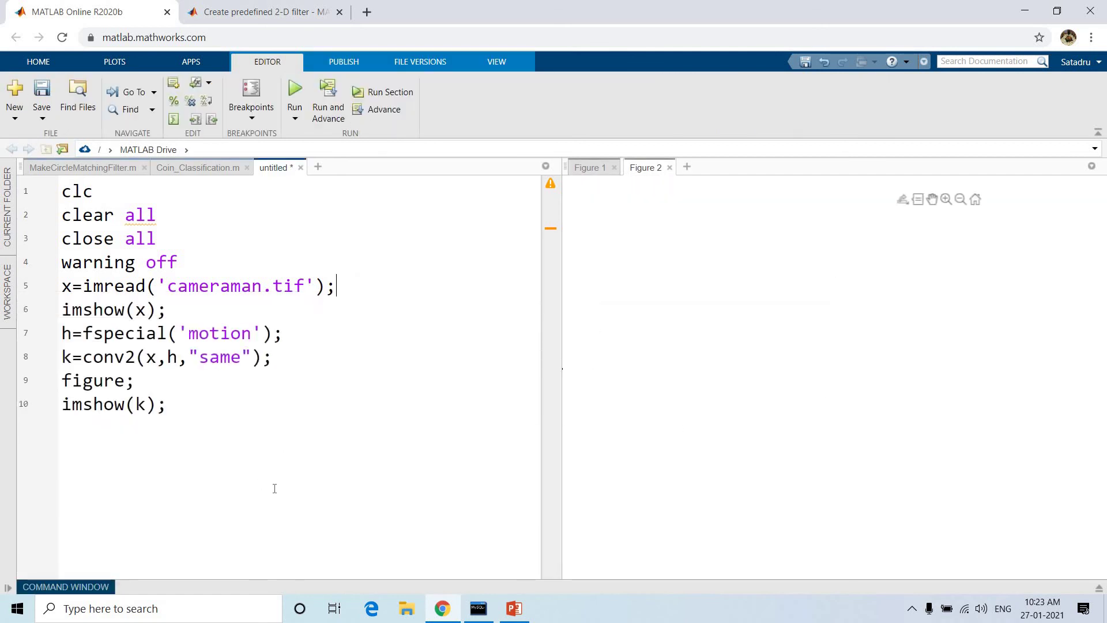
text(whos )
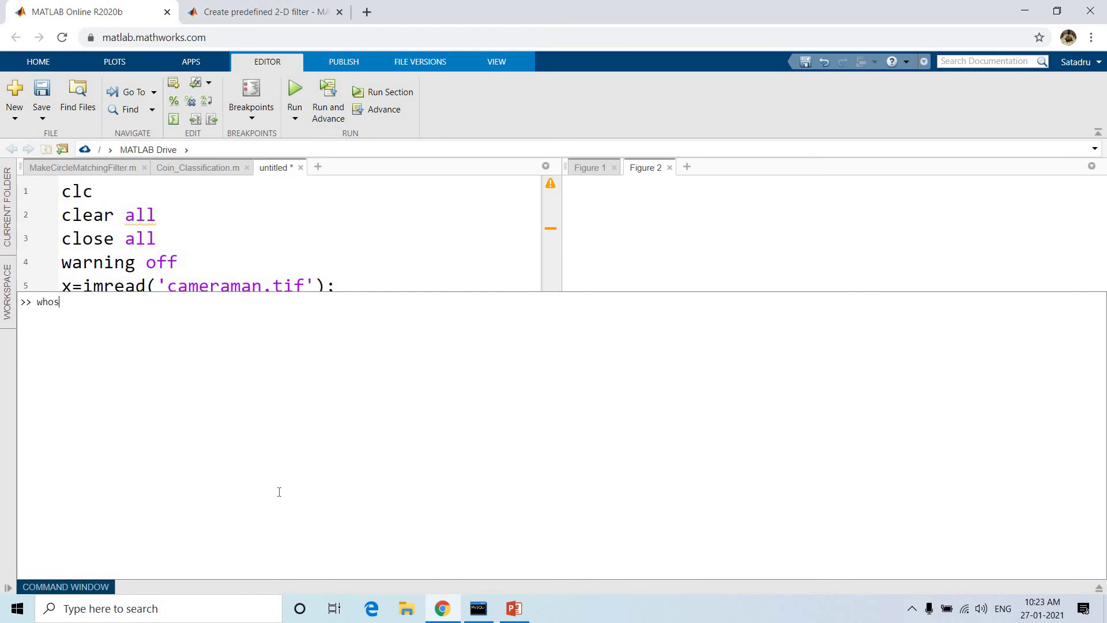
text(k)
key(Return)
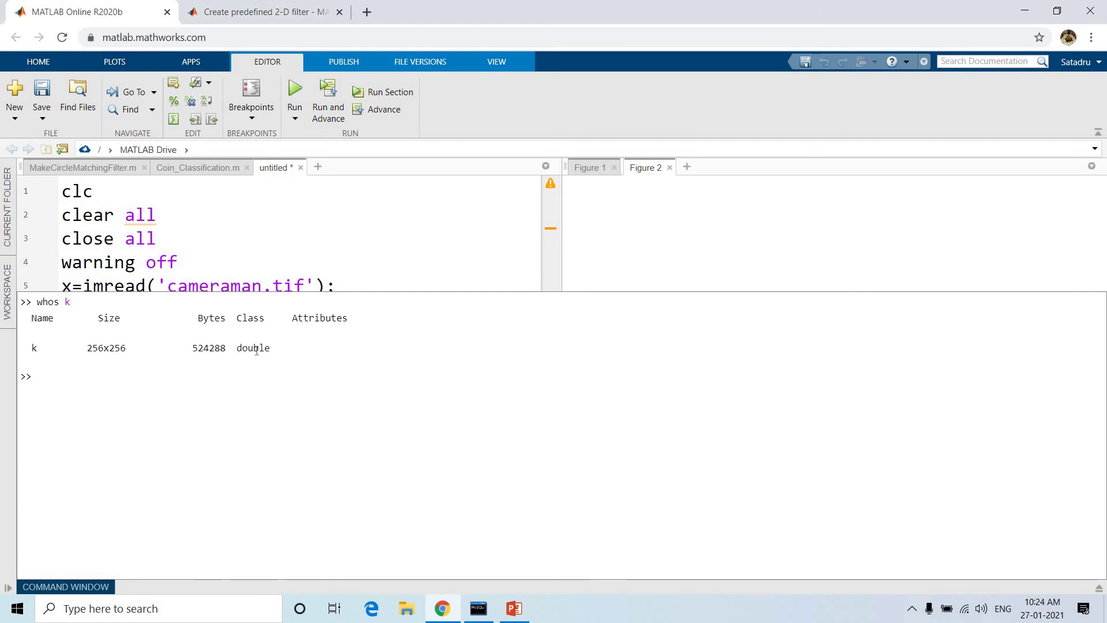
shift+click(298, 349)
drag(235, 348, 281, 349)
click(490, 274)
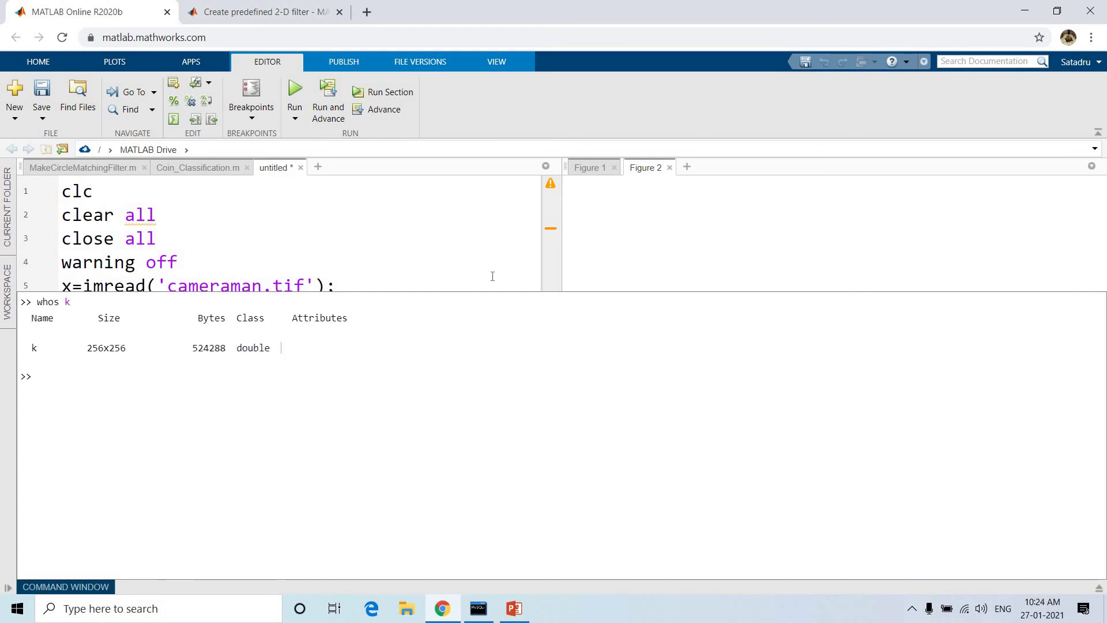
click(233, 388)
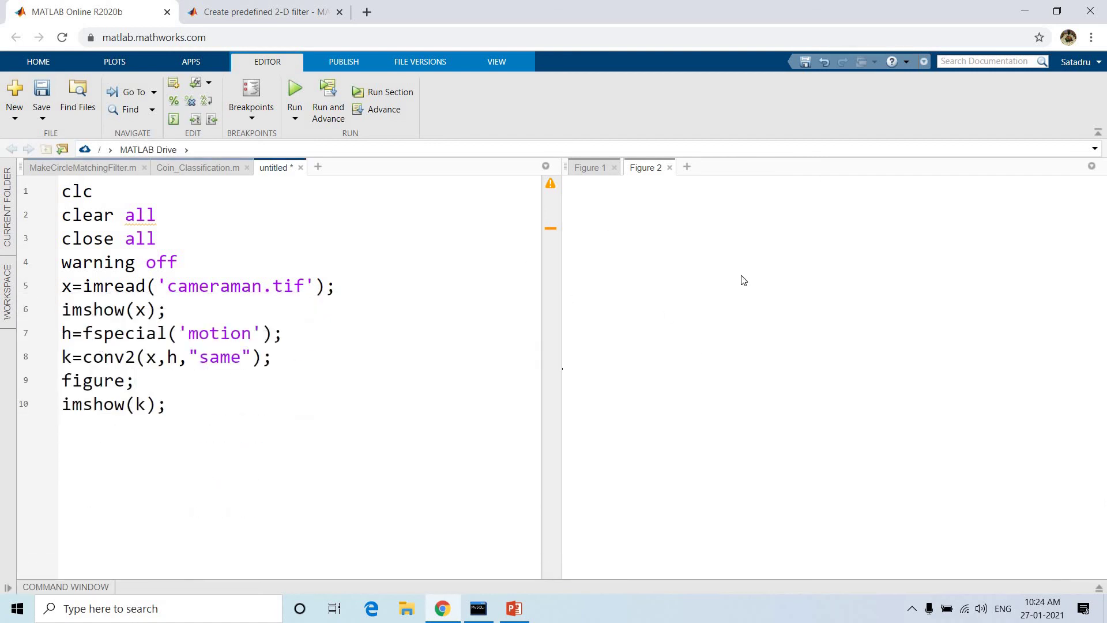
mouse_move(830, 363)
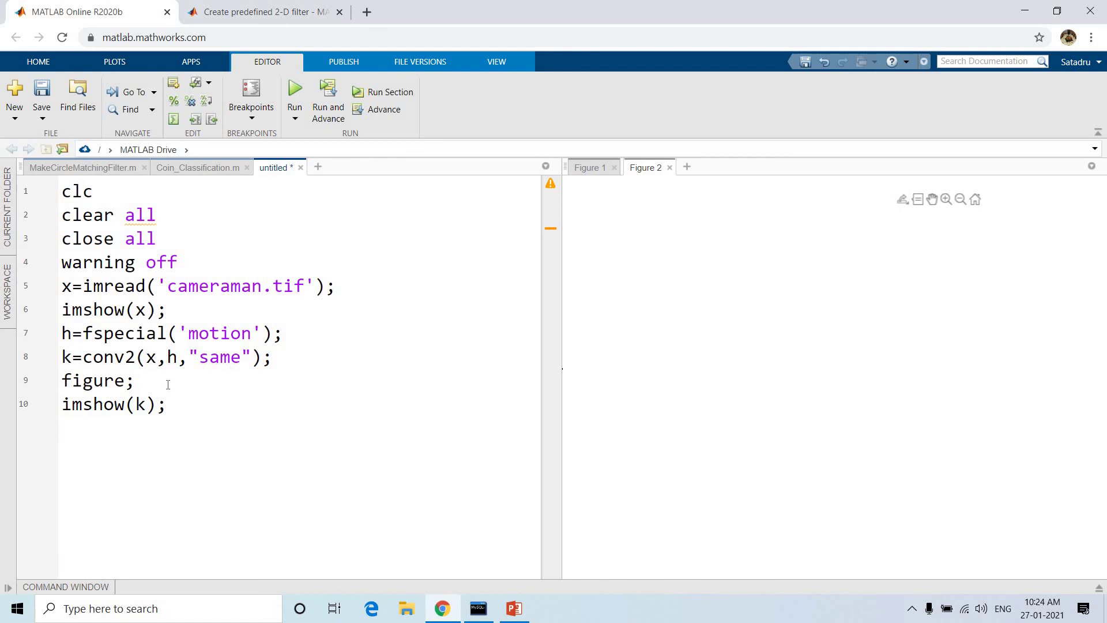
Step: Change line 10 to imshow(uint8(k)) and rerun the script to display the blurred cameraman
click(135, 404)
text(uint8)
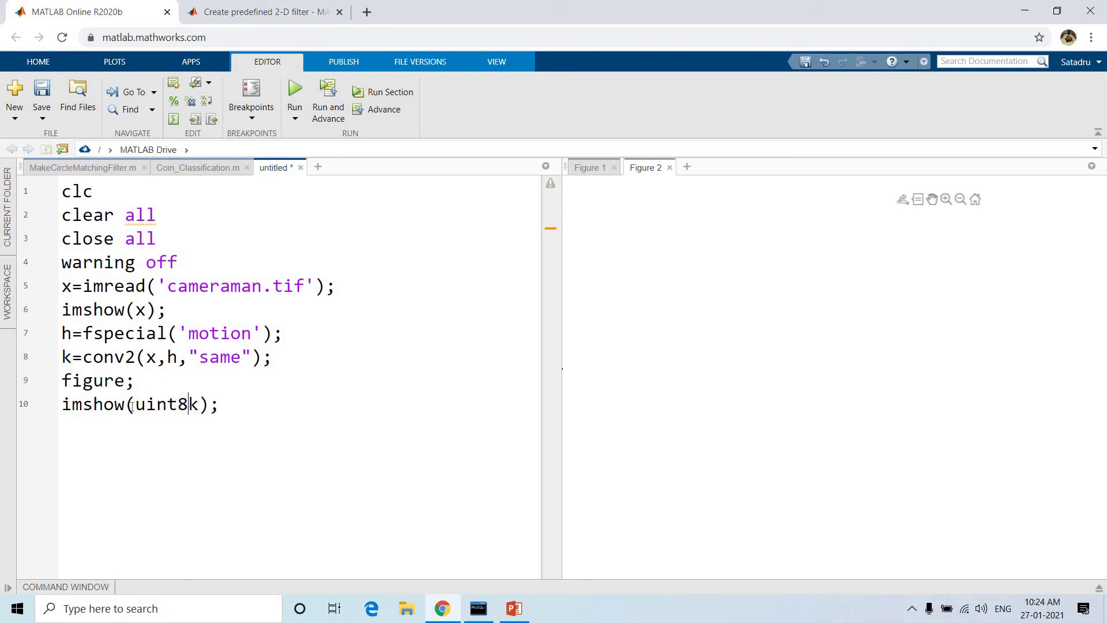
text(()
key(Right)
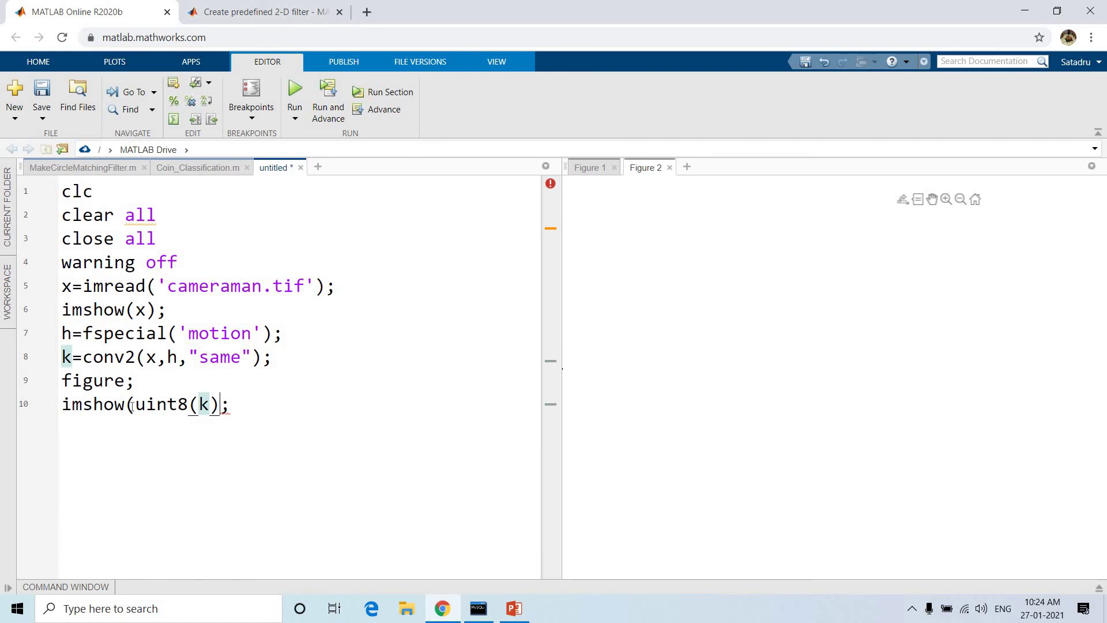
text())
key(ctrl+a)
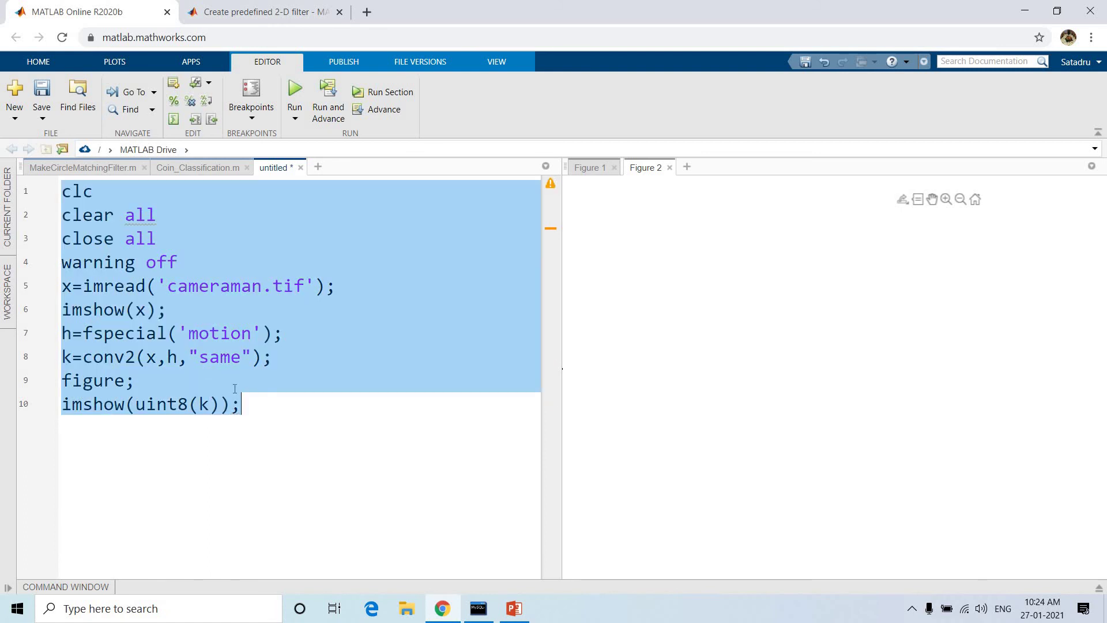
right_click(236, 389)
click(296, 171)
click(346, 287)
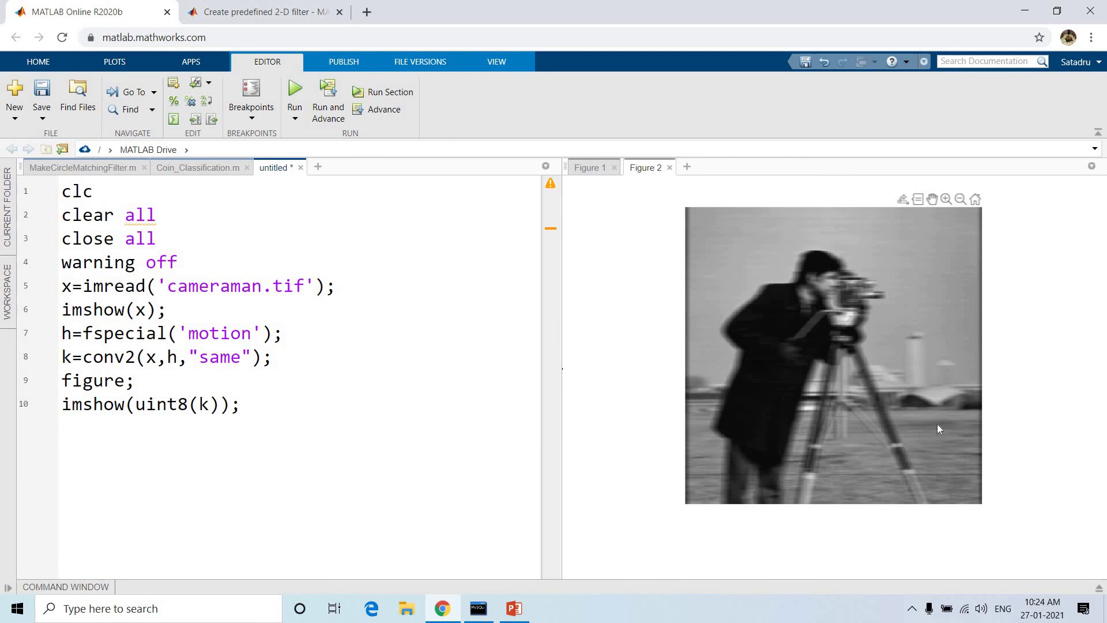
click(95, 587)
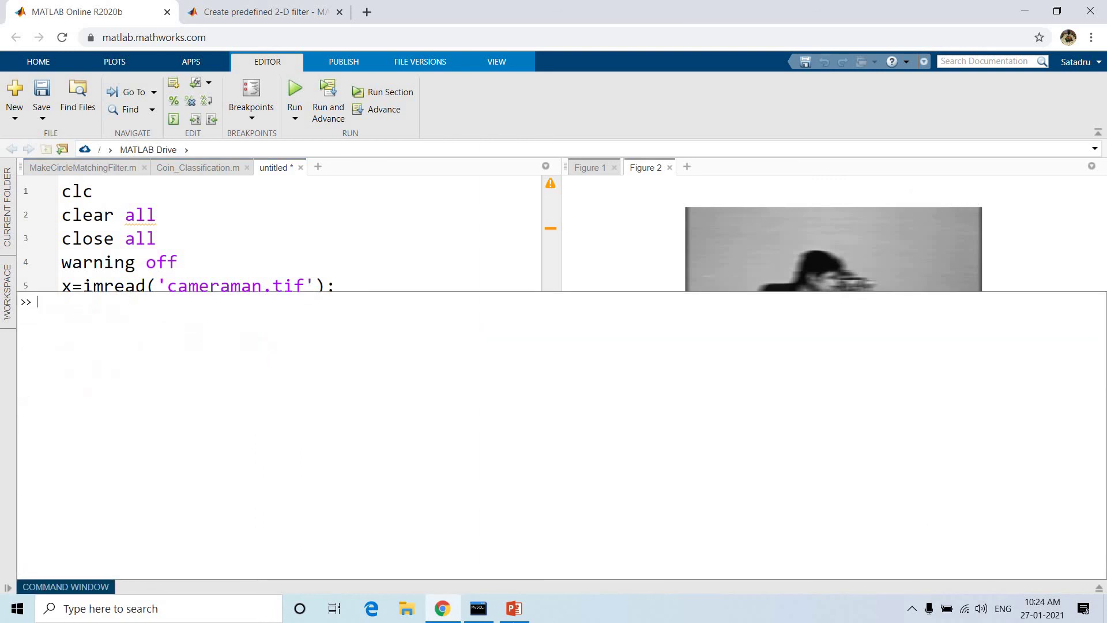
Step: Check the problem statement slide, then enter mean(k(:)) at the Command Window prompt
click(514, 607)
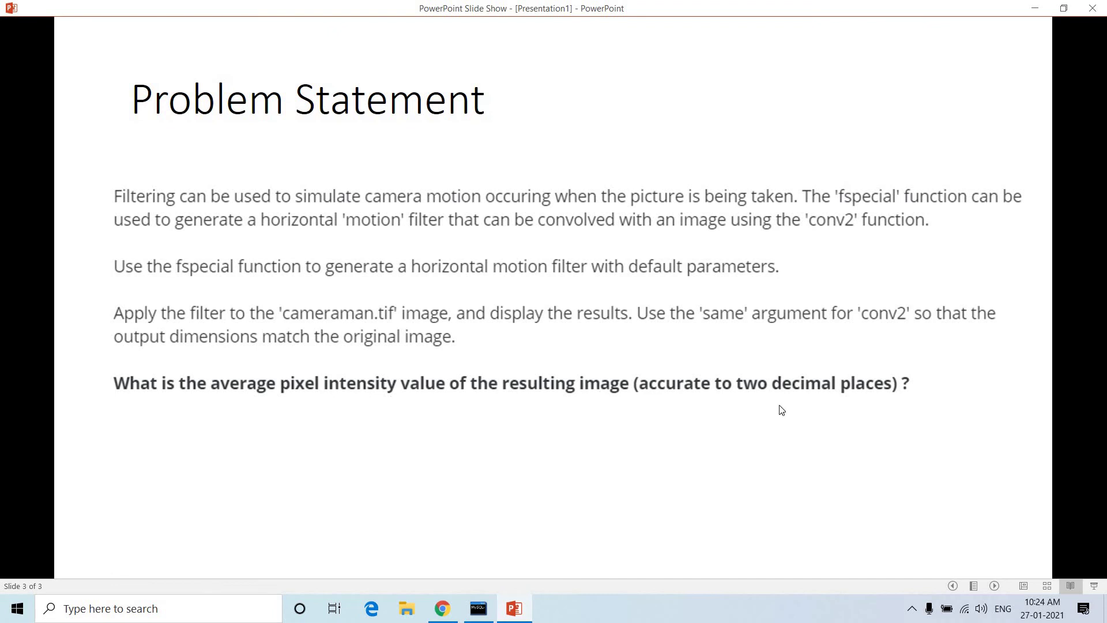
click(442, 608)
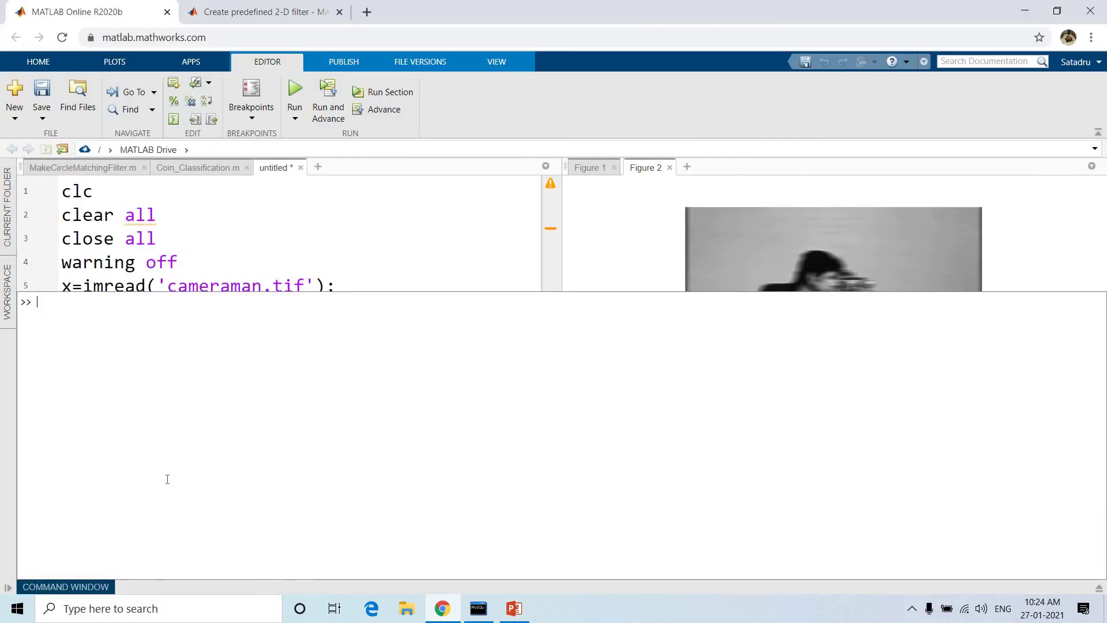
text(mean()
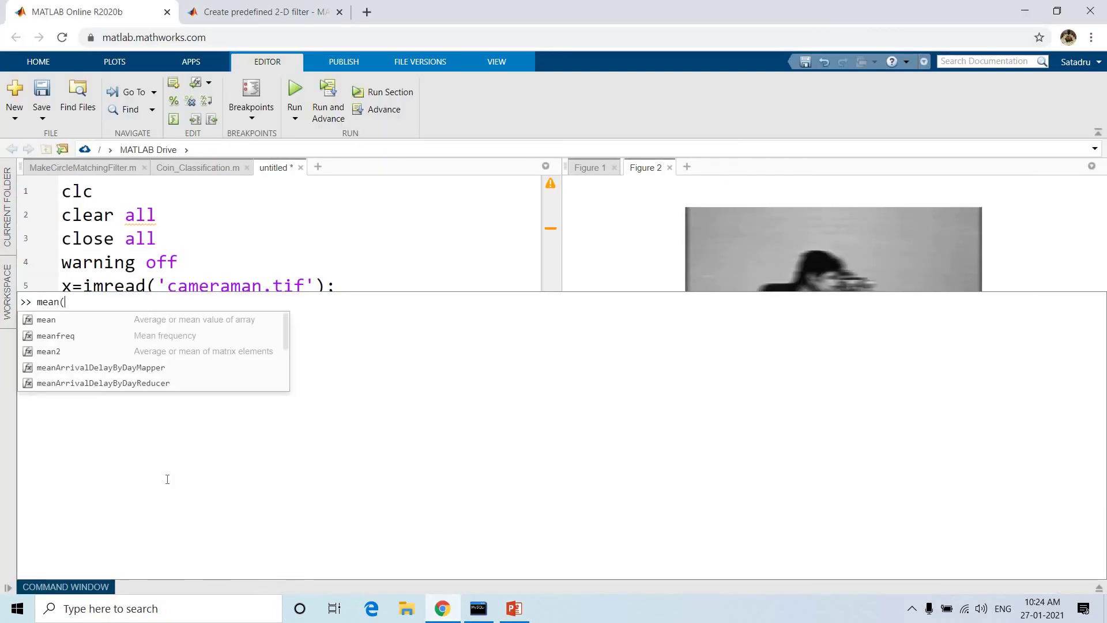
click(294, 240)
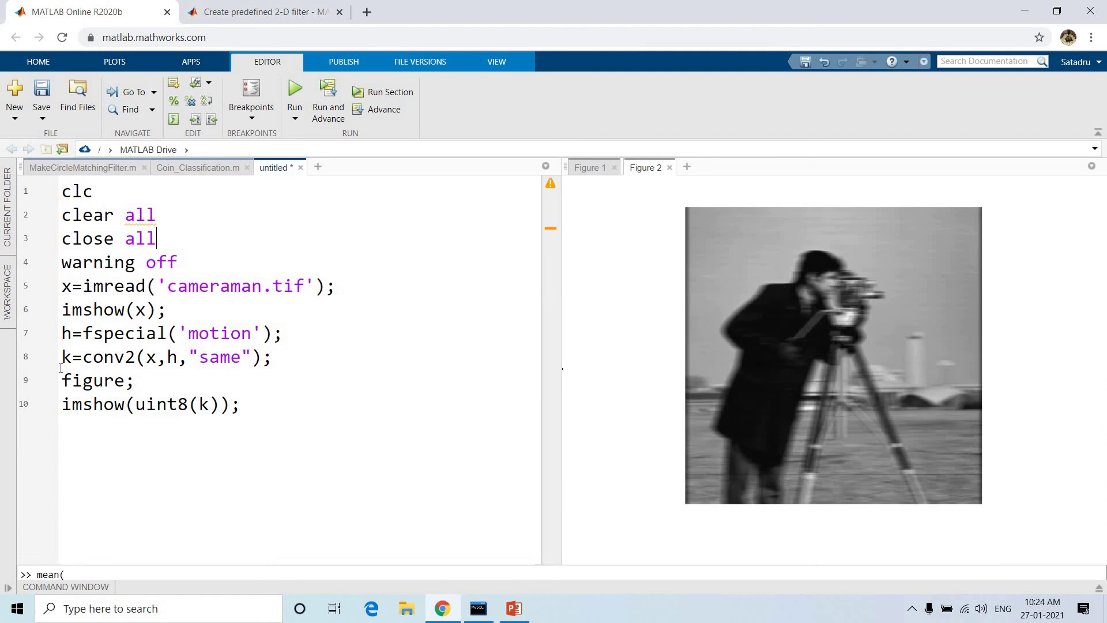
click(91, 589)
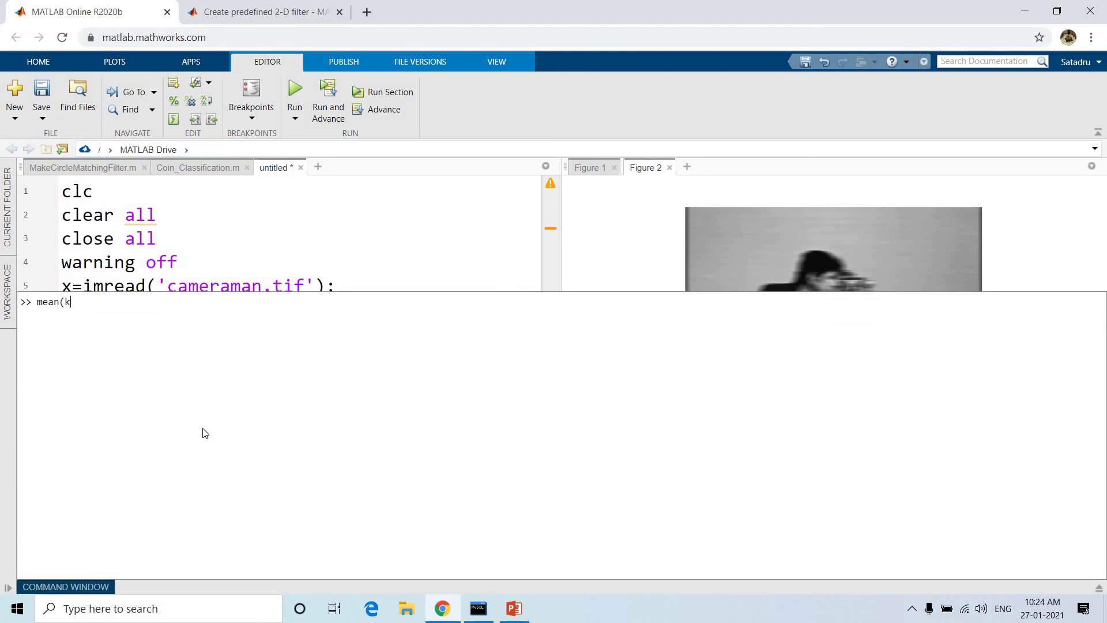
text(k(:))
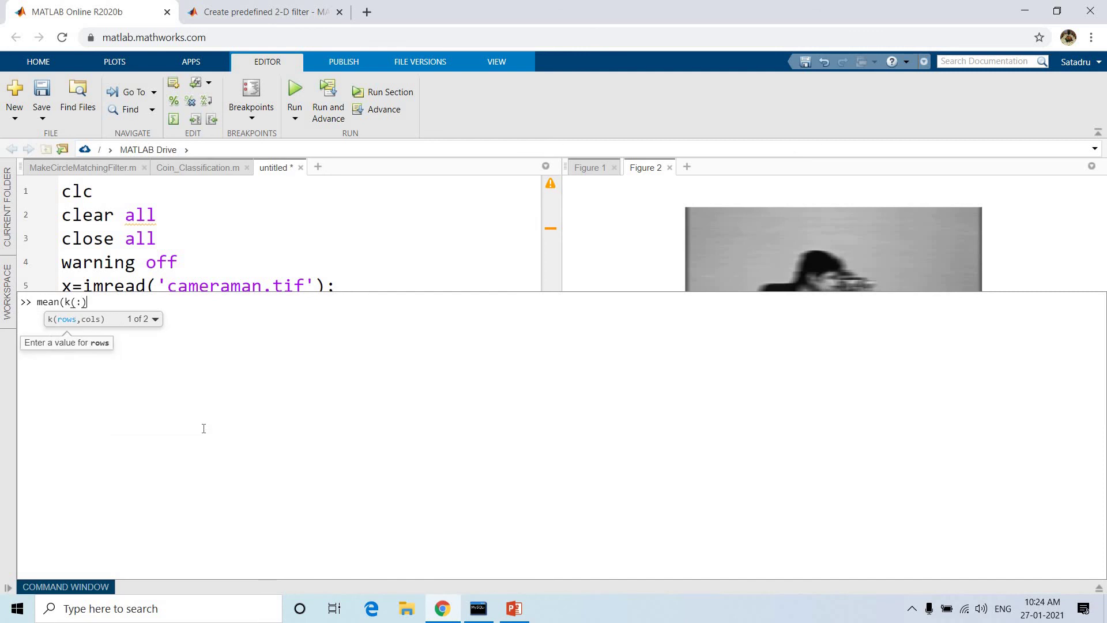
text())
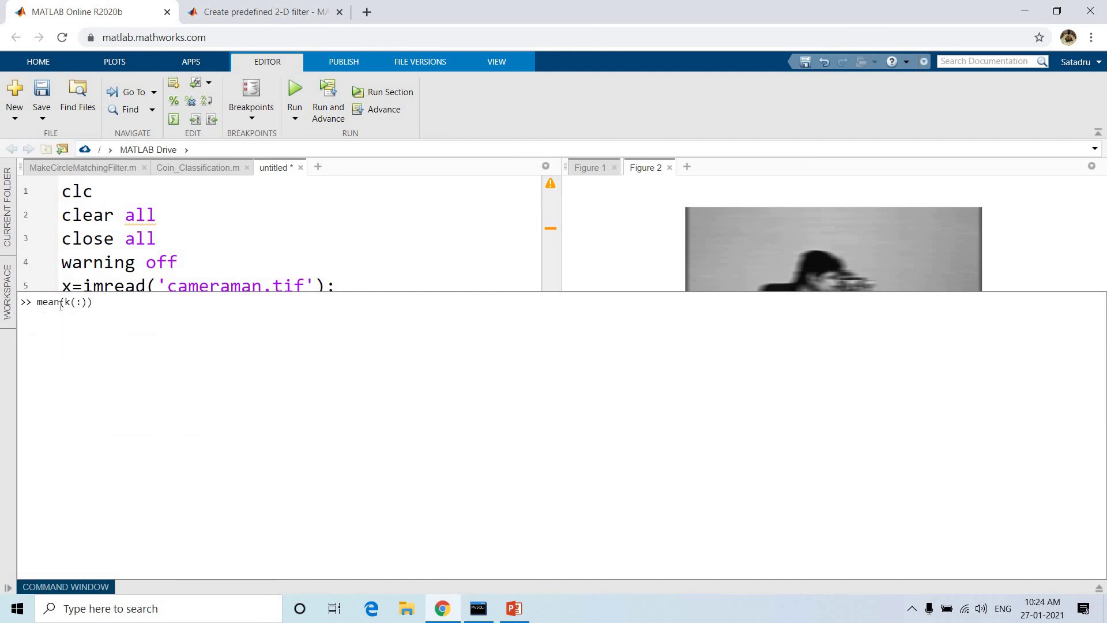
double_click(95, 302)
mouse_move(832, 249)
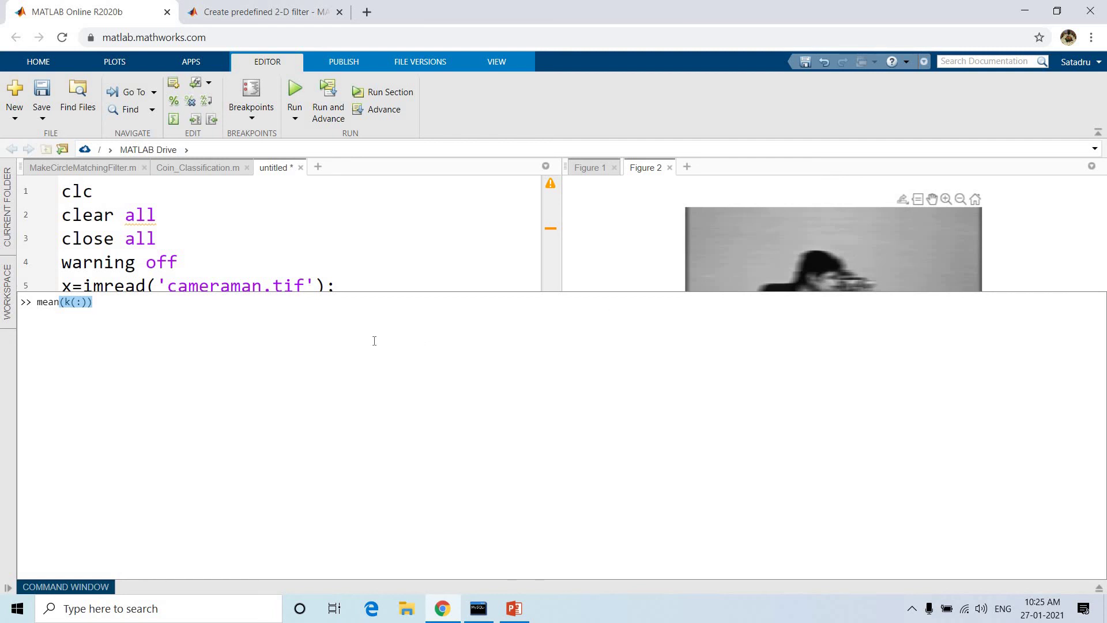
Step: Run mean(k(:)), which returns 117.5321
key(Return)
double_click(136, 364)
click(138, 364)
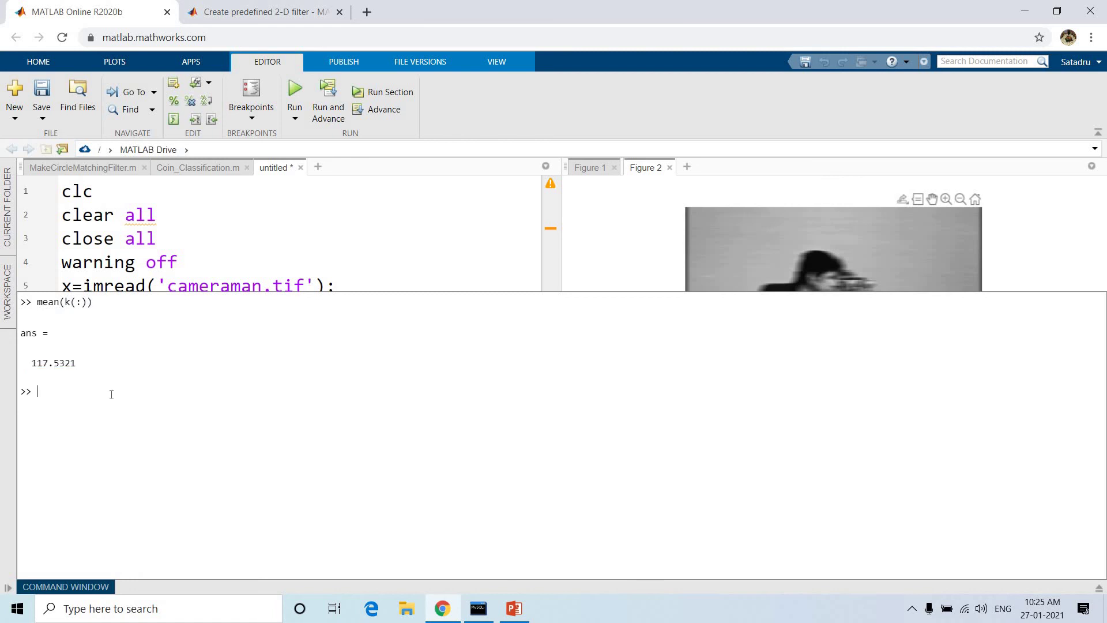
text(117.5)
text(3)
Step: Enter and select the rounded value 117.53, then bring up the Problem Statement slide
key(Return)
key(shift+End)
key(Right)
key(shift+Home)
key(Home)
key(shift+End)
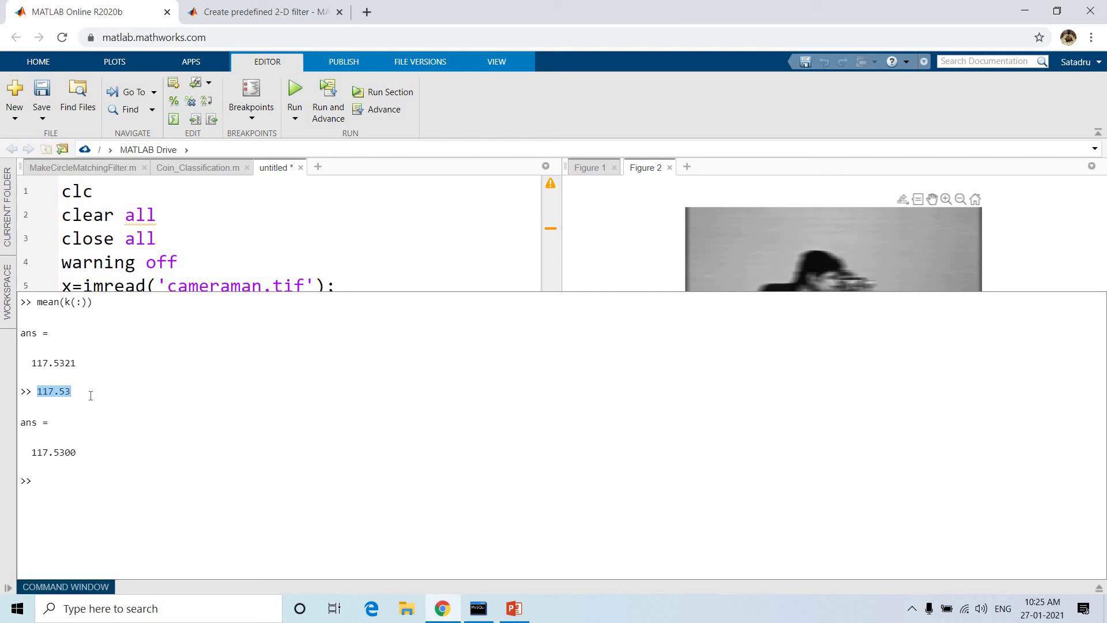
click(514, 609)
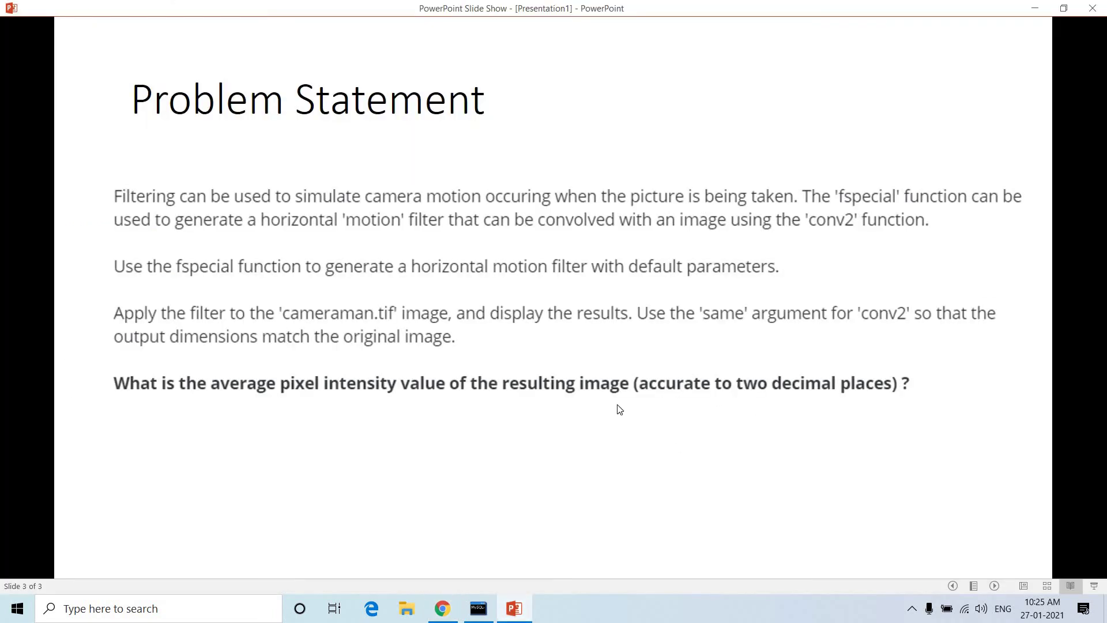
Step: Back in MATLAB Online, review the ten-line script and select it, highlighting 'motion' on line 7
click(442, 606)
click(495, 269)
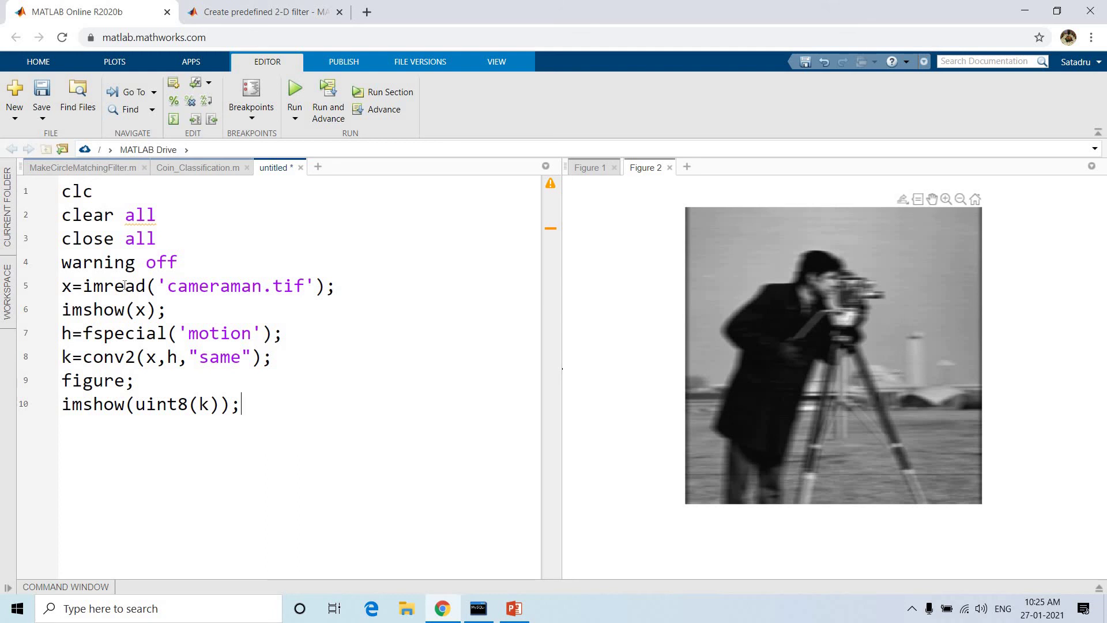
click(369, 401)
double_click(231, 333)
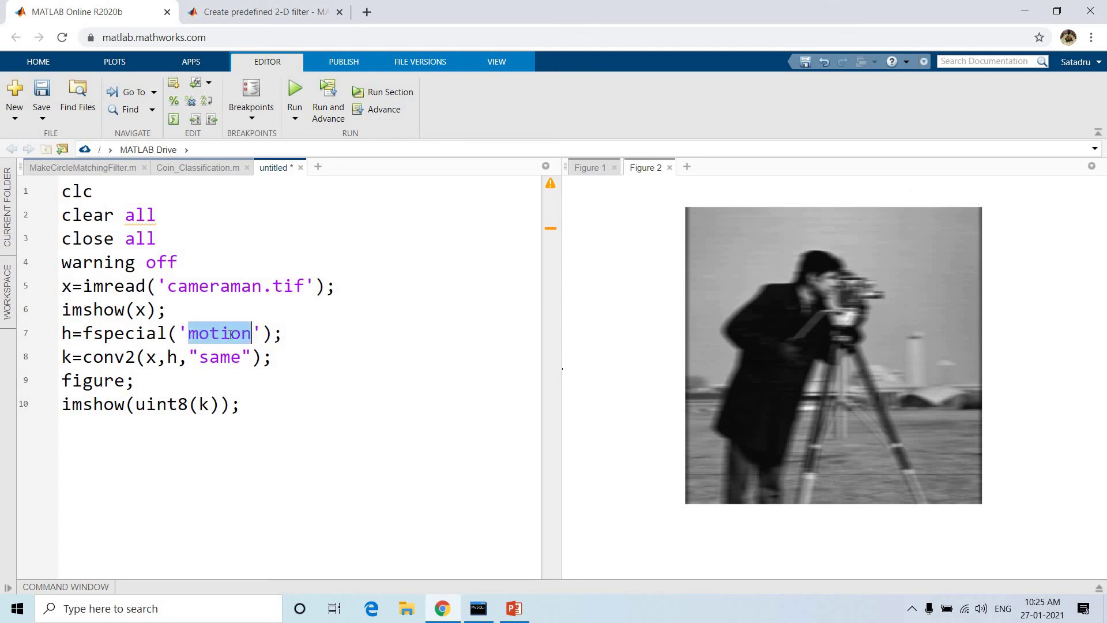
click(231, 333)
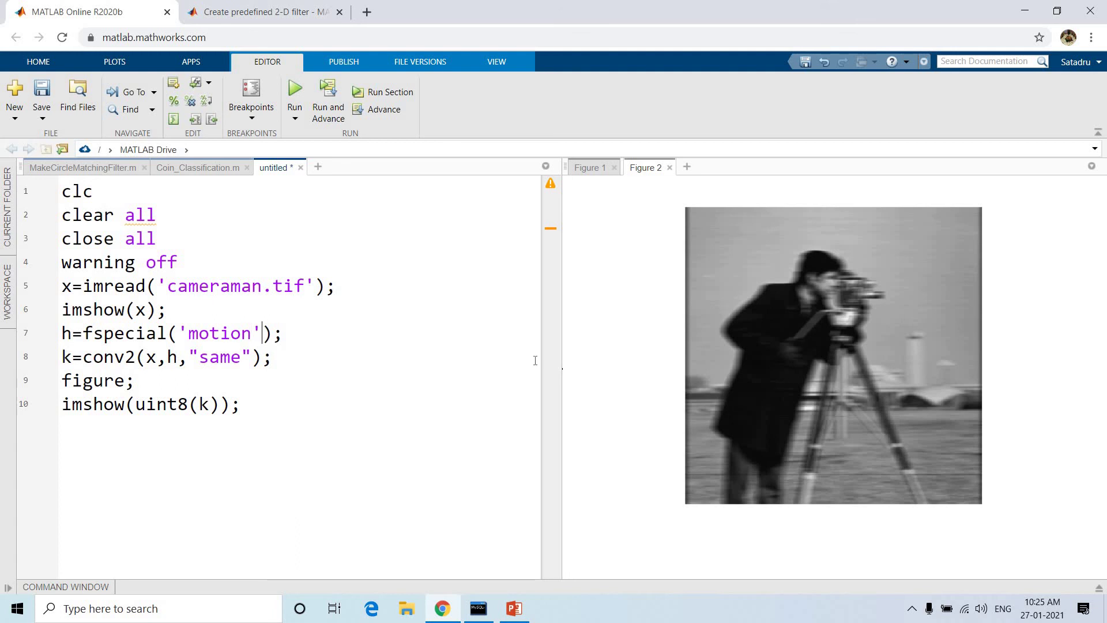
click(342, 404)
key(shift+Up)
key(shift+Up)
key(shift+Up)
key(shift+Up)
key(shift+Up)
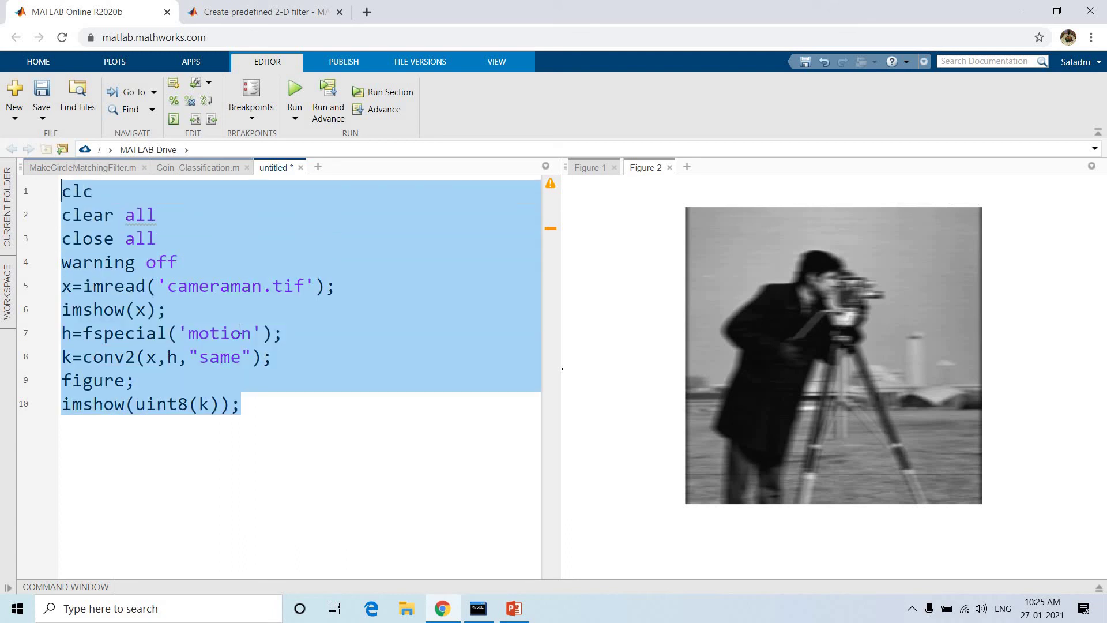